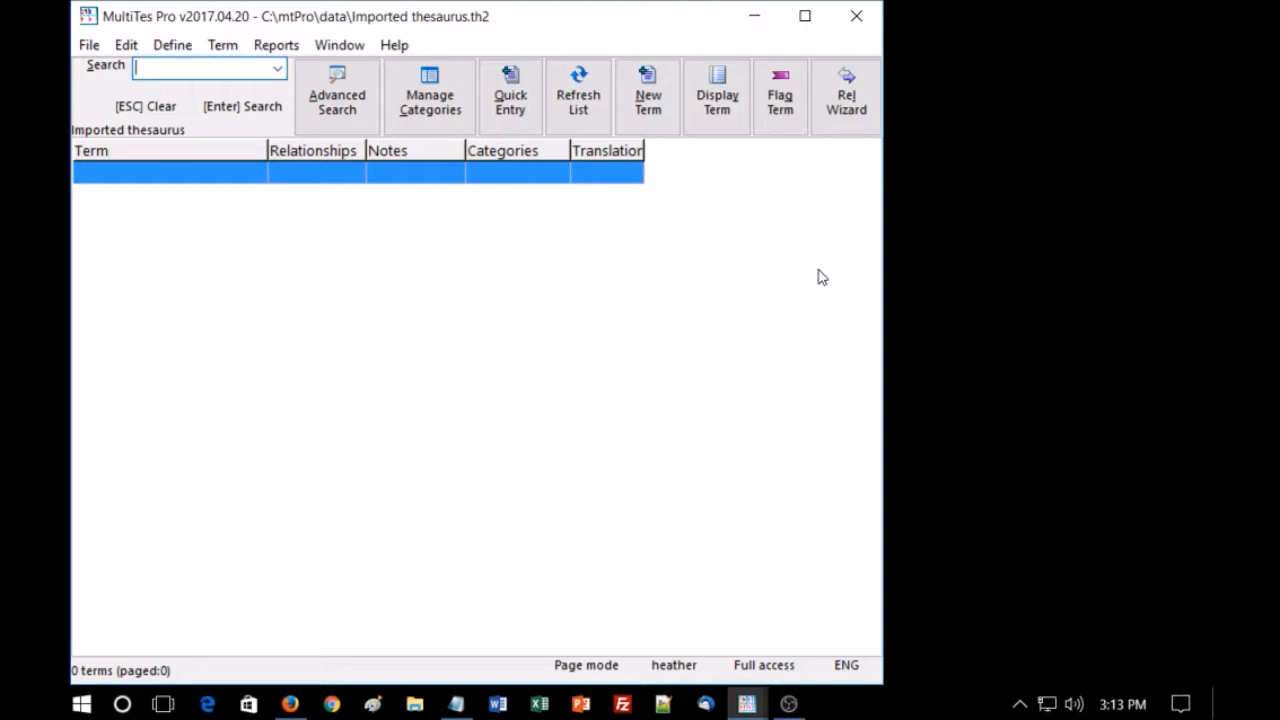
- View the formatting example for quick data entry of terms, and close the entry form without adding anything
{"action": "left_click", "coordinate": [223, 46]}
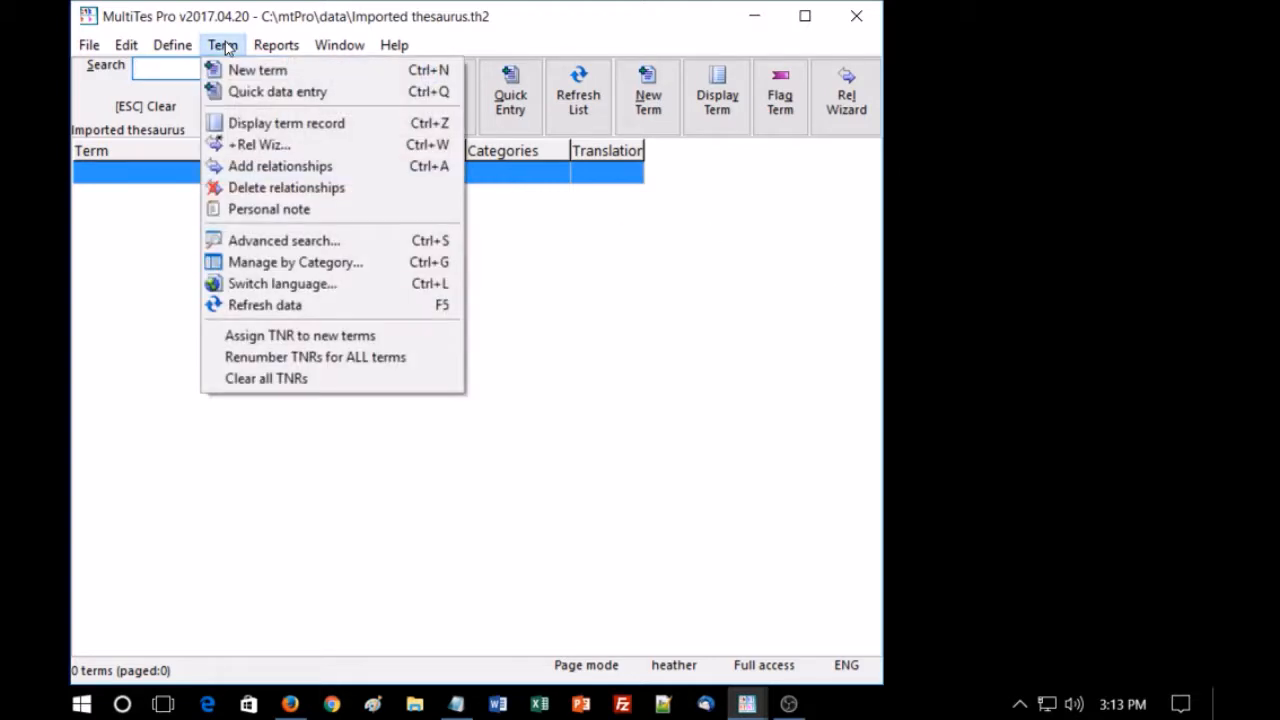
{"action": "left_click", "coordinate": [235, 91]}
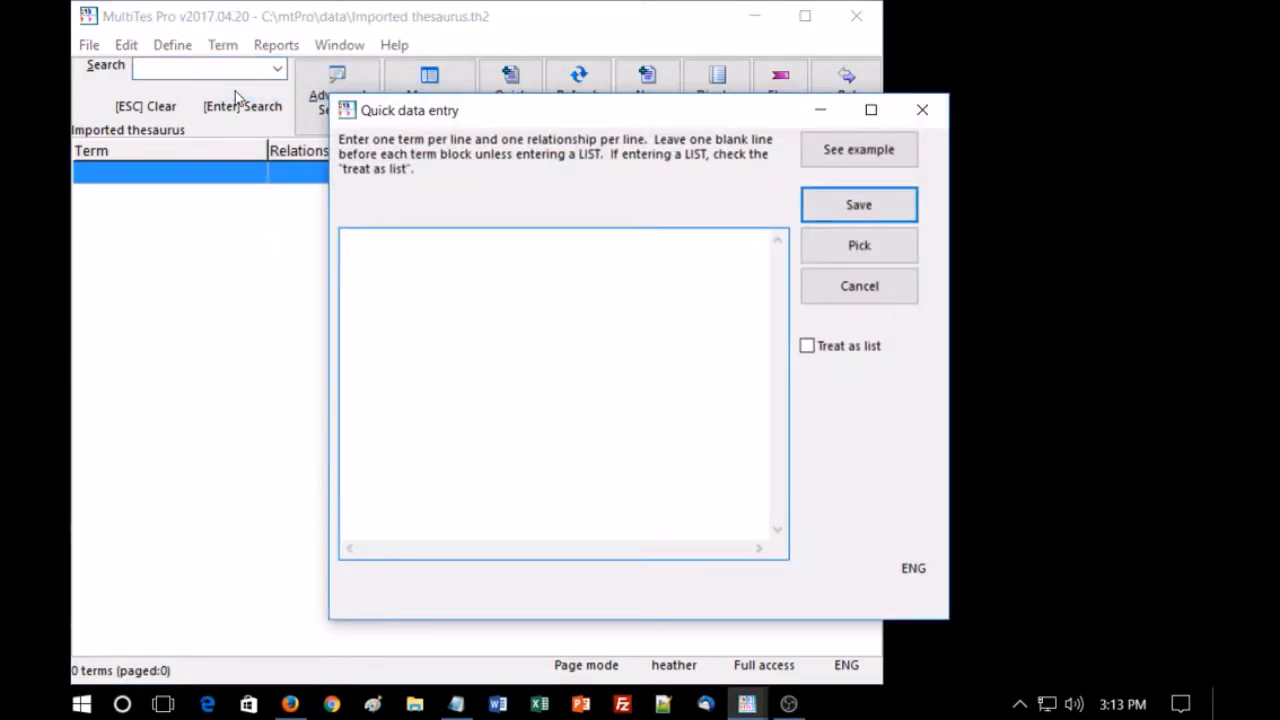
{"action": "left_click", "coordinate": [843, 155]}
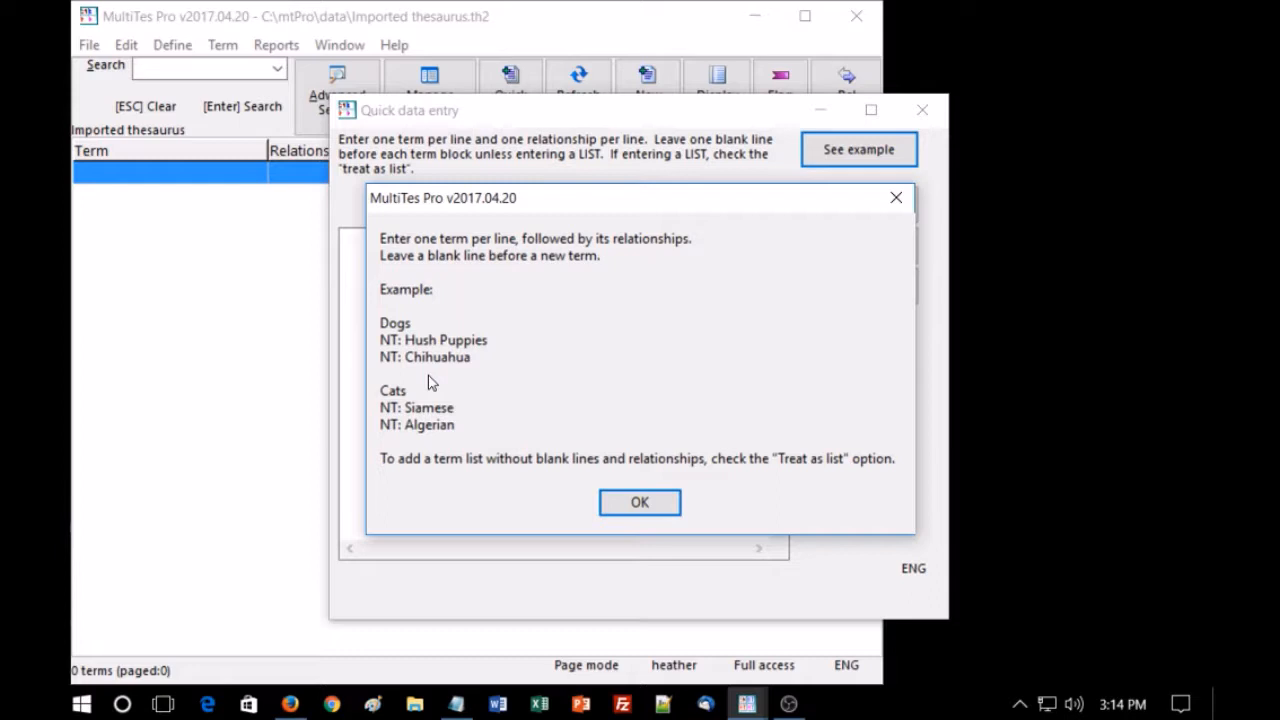
{"action": "left_click", "coordinate": [640, 503]}
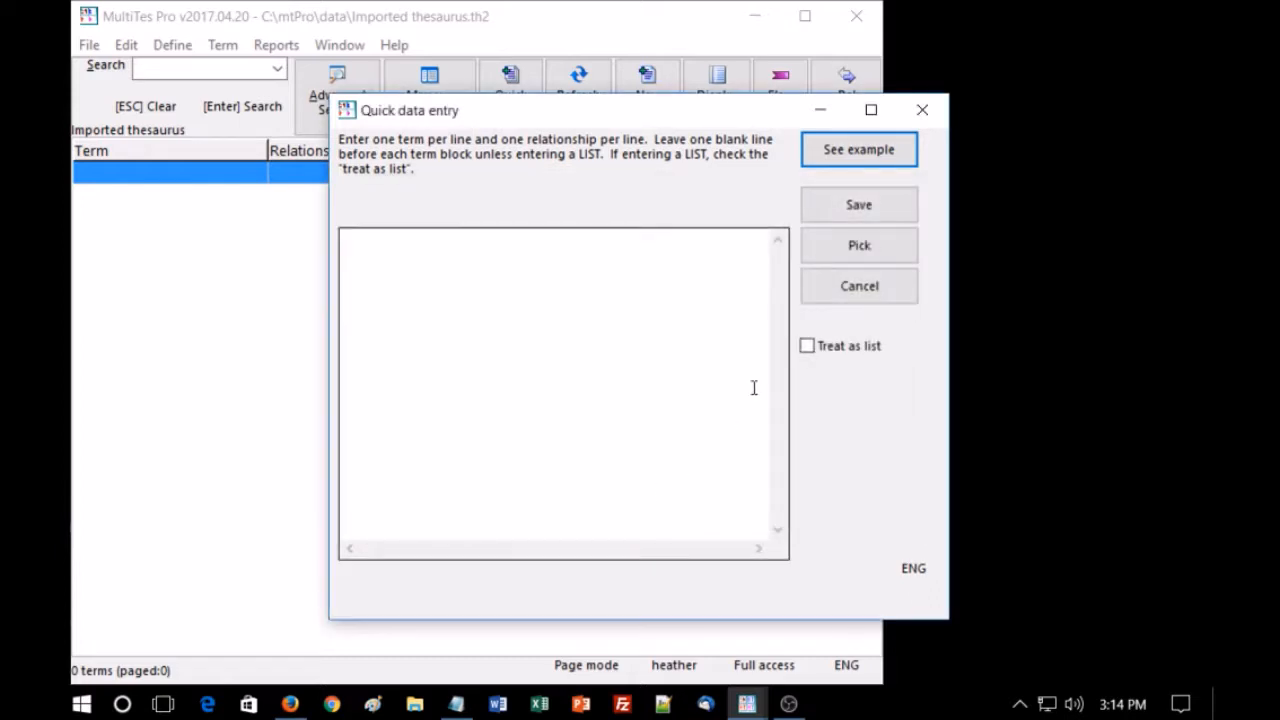
{"action": "left_click", "coordinate": [922, 111]}
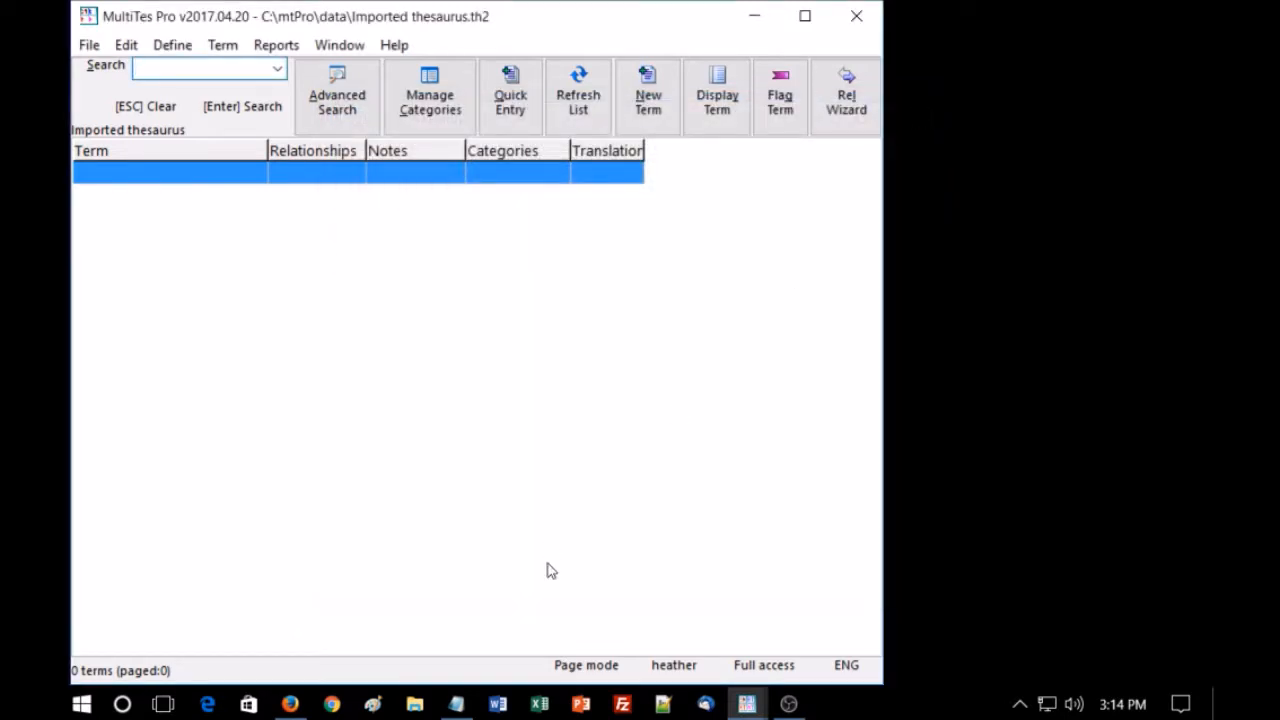
- In Firefox, open the Thesaurus for Graphic Materials genre/format terms download as plain text (tgm2.txt) and copy all of it
{"action": "left_click", "coordinate": [291, 705]}
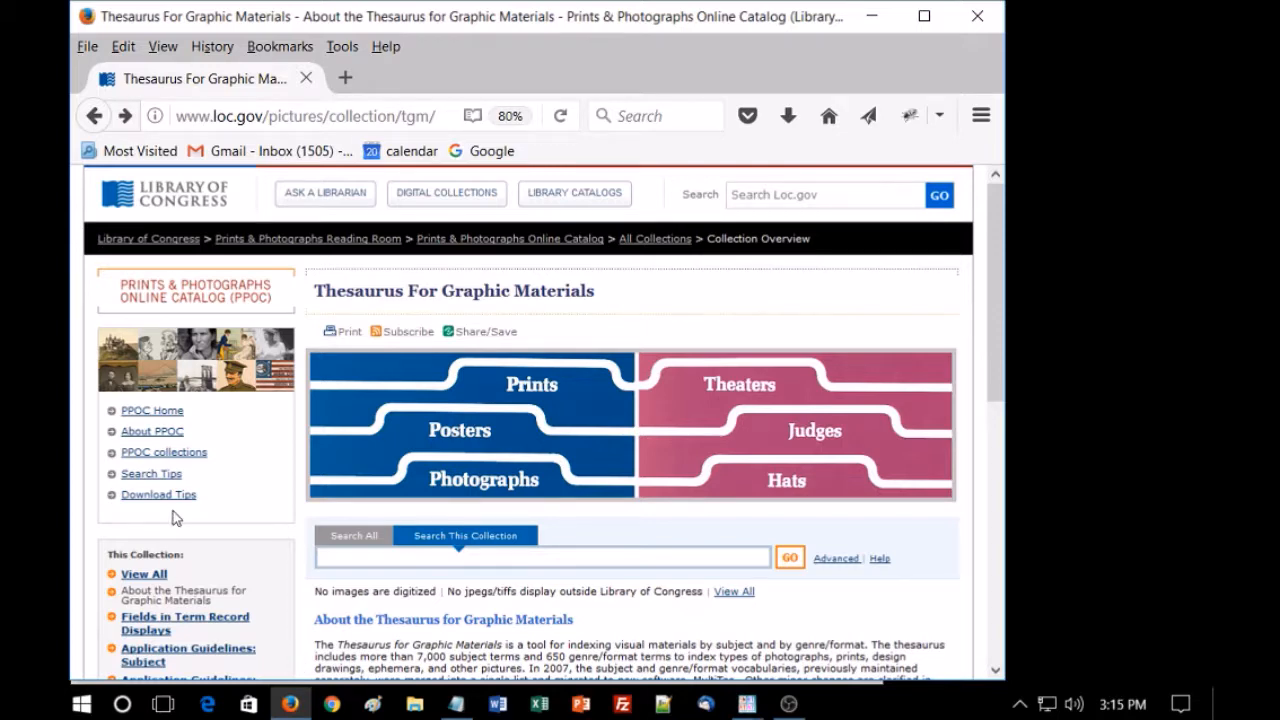
{"action": "scroll", "coordinate": [224, 556], "scroll_direction": "down", "scroll_amount": 3}
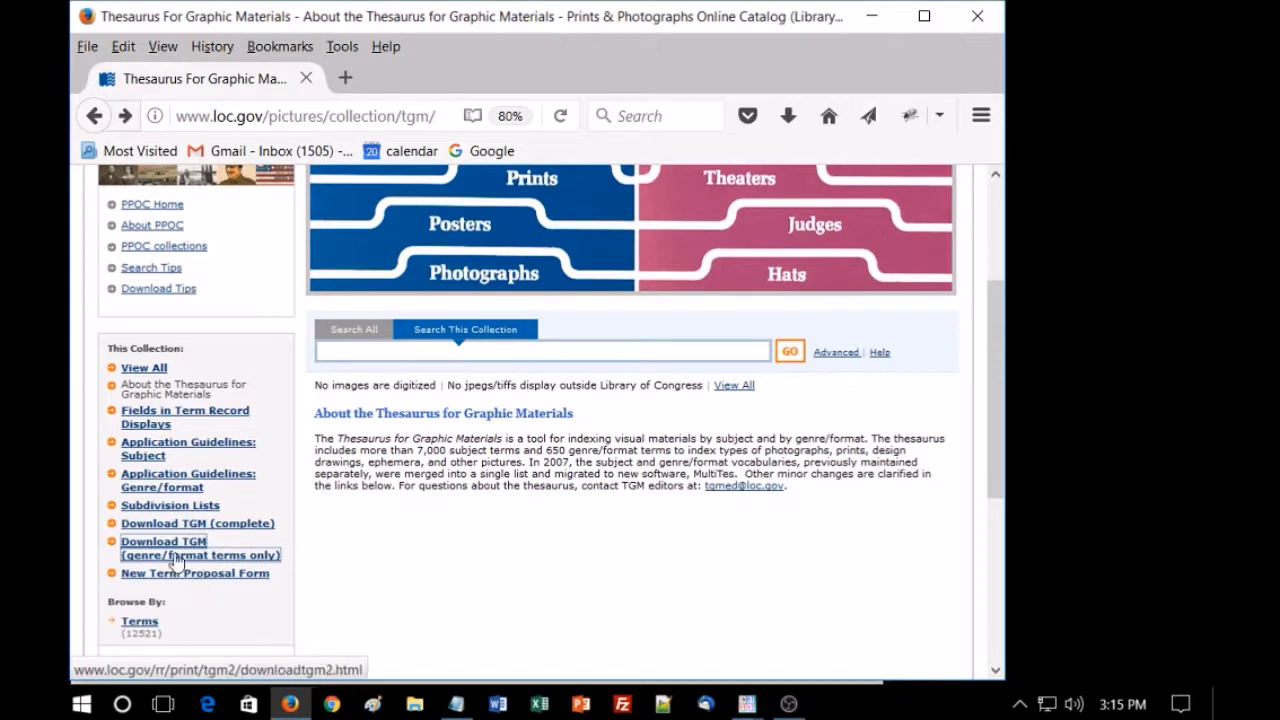
{"action": "left_click", "coordinate": [176, 550]}
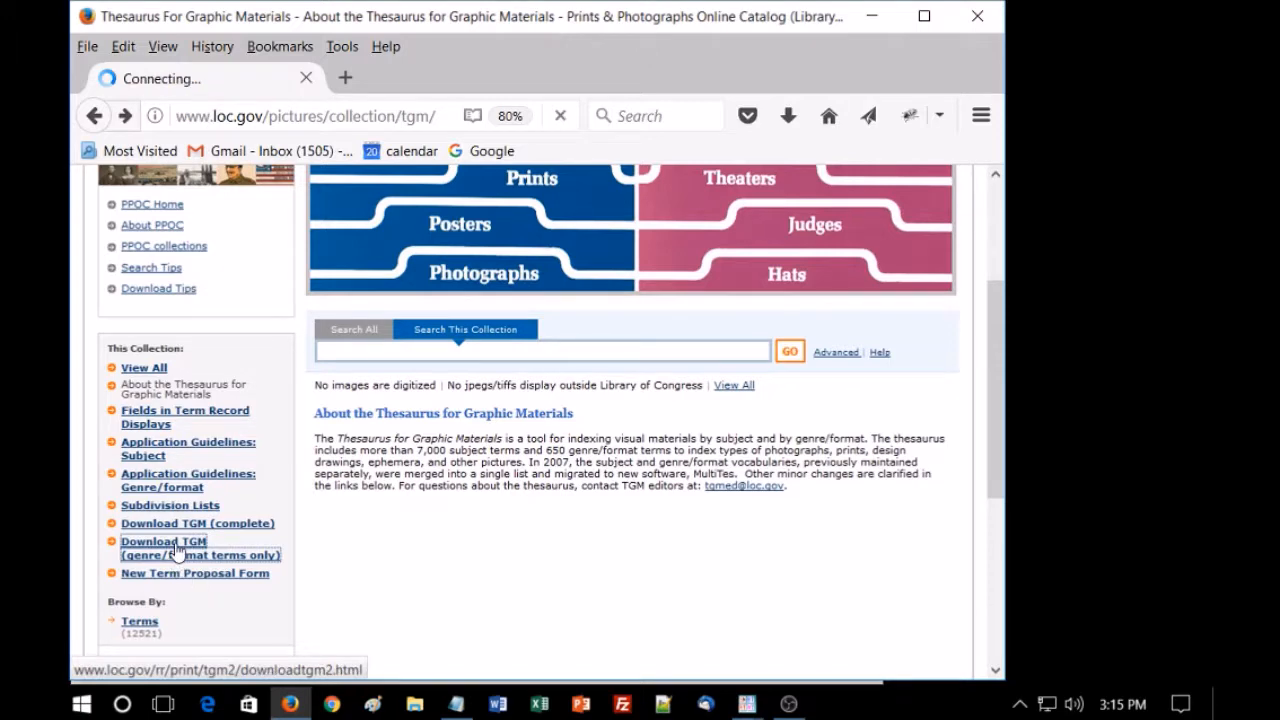
{"action": "left_click", "coordinate": [155, 347]}
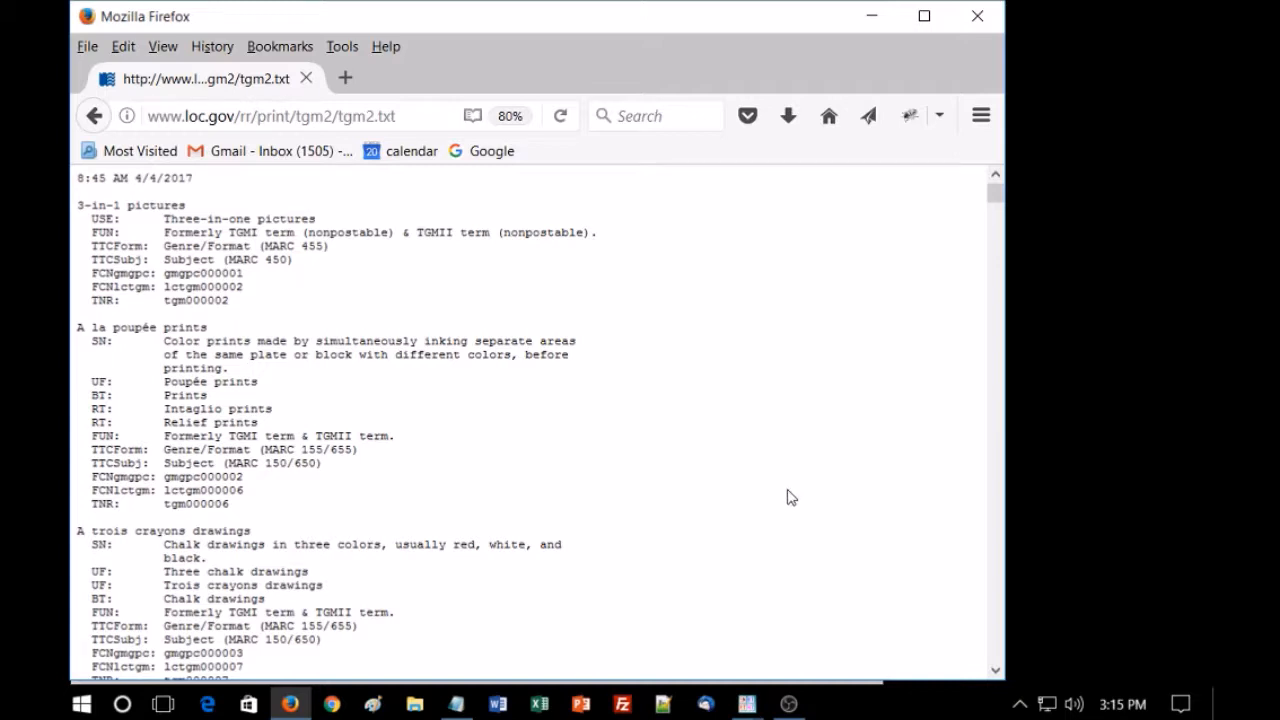
{"action": "key", "text": "ctrl+a"}
{"action": "key", "text": "ctrl+c"}
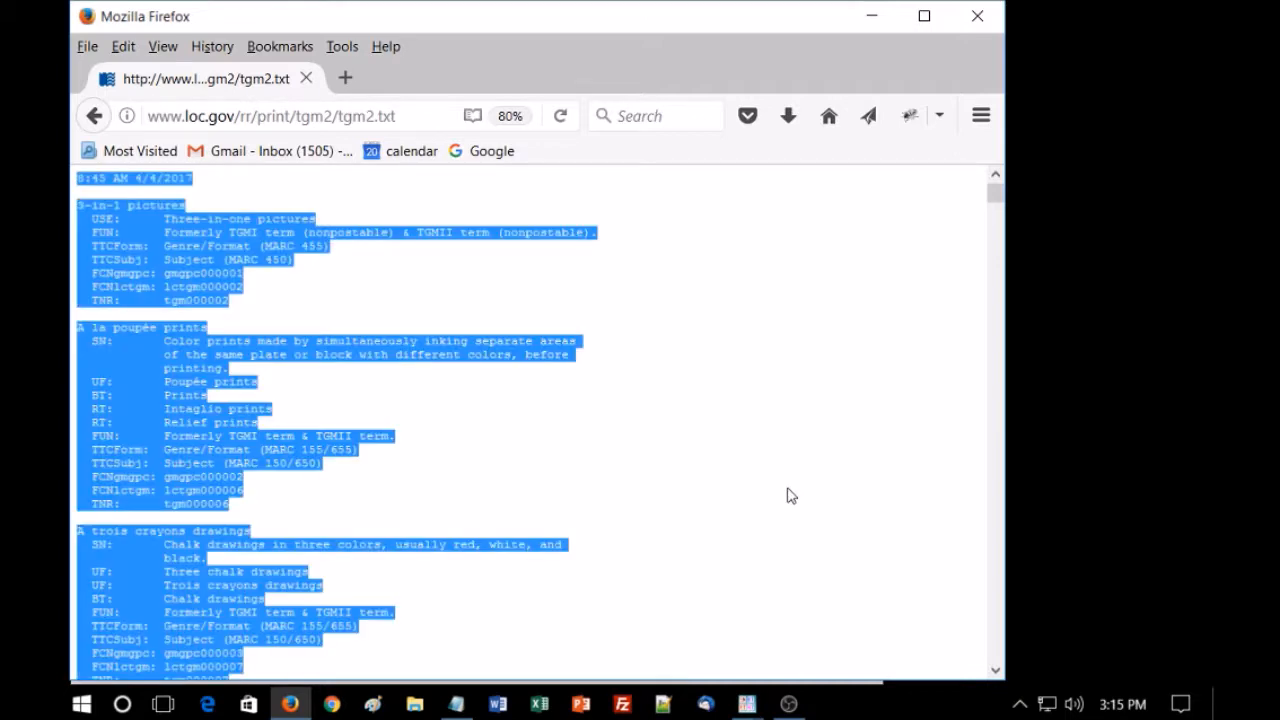
- Paste the copied thesaurus text into a new Notepad file and save it as TGM-import in C:\mtPro\data
{"action": "left_click", "coordinate": [456, 704]}
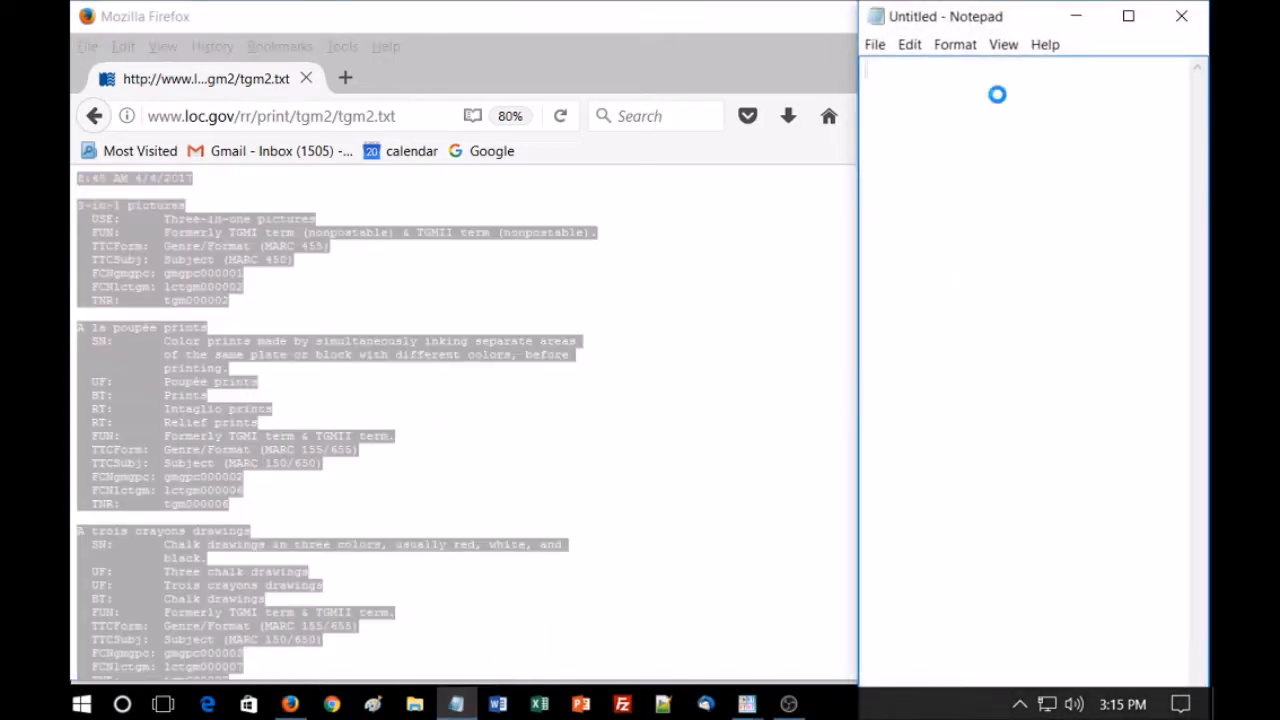
{"action": "key", "text": "ctrl+v"}
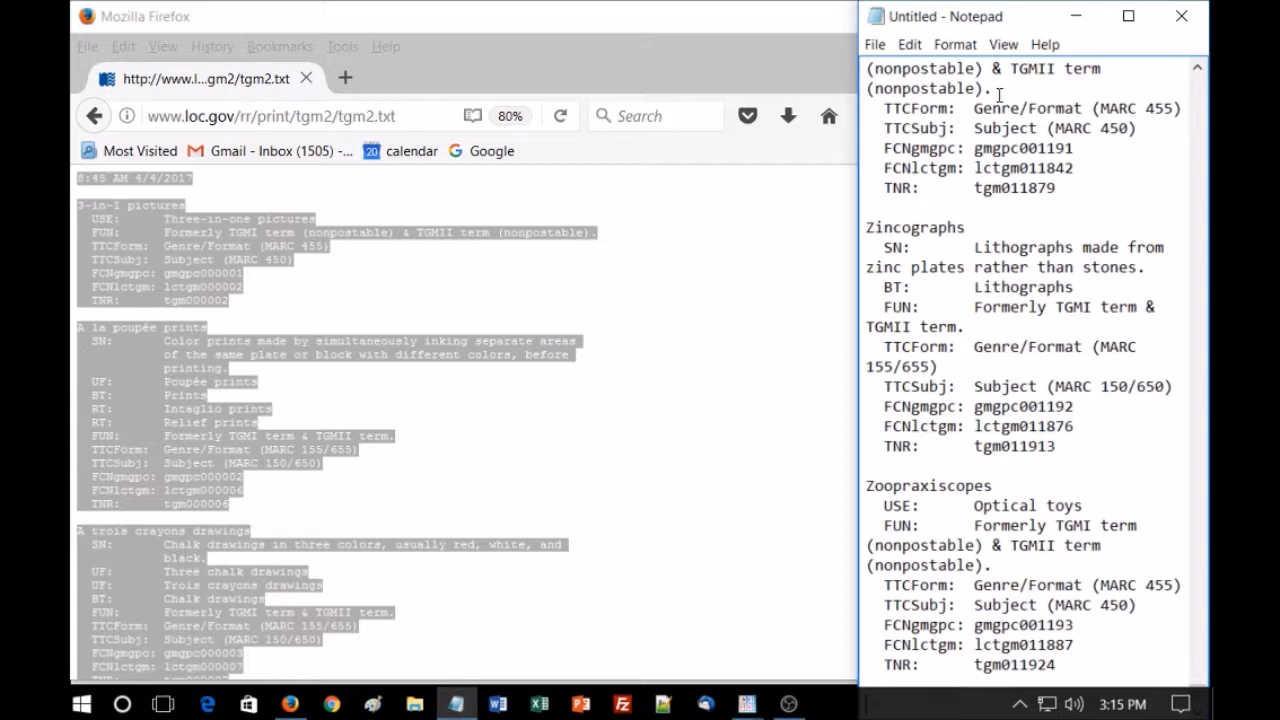
{"action": "left_click", "coordinate": [876, 44]}
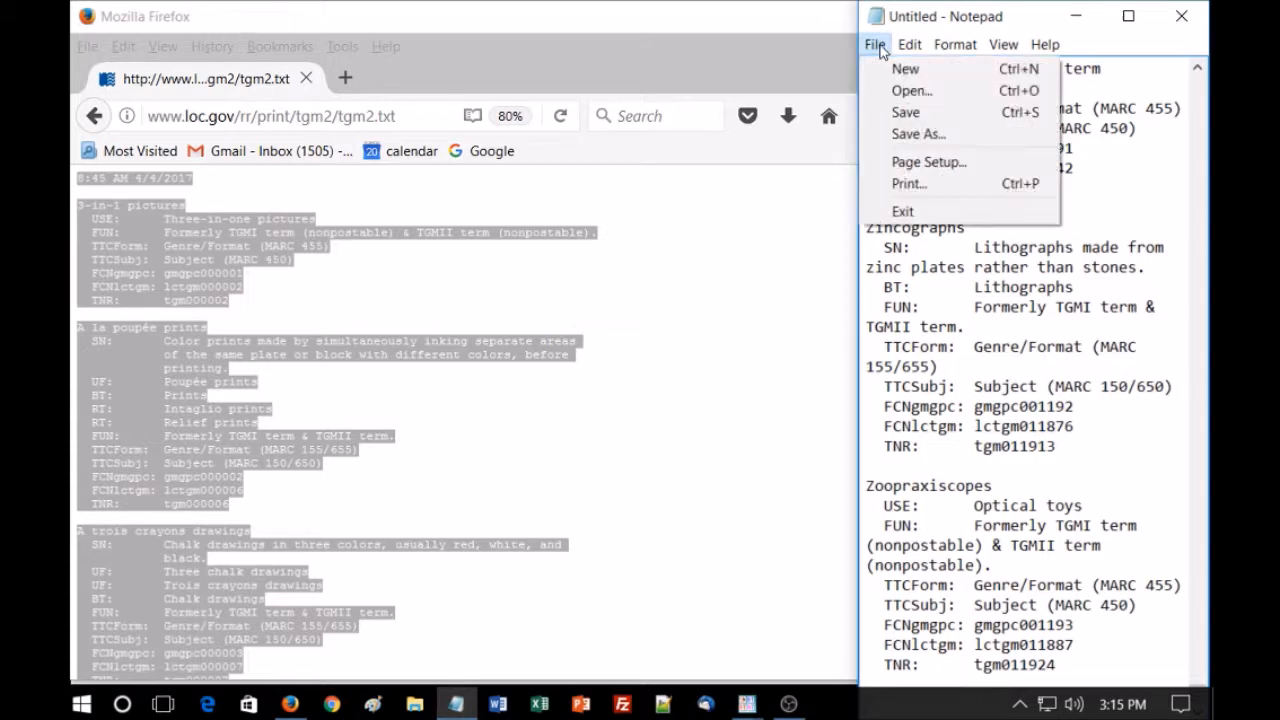
{"action": "left_click", "coordinate": [906, 133]}
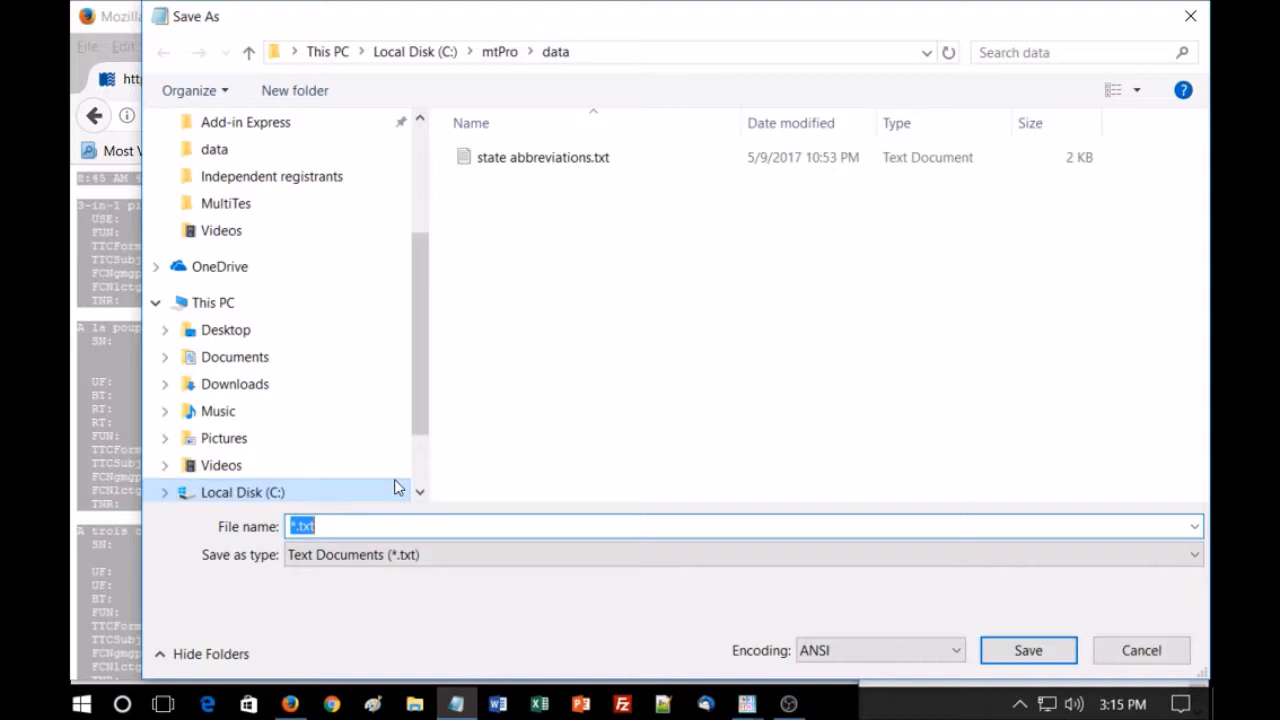
{"action": "type", "text": "TG"}
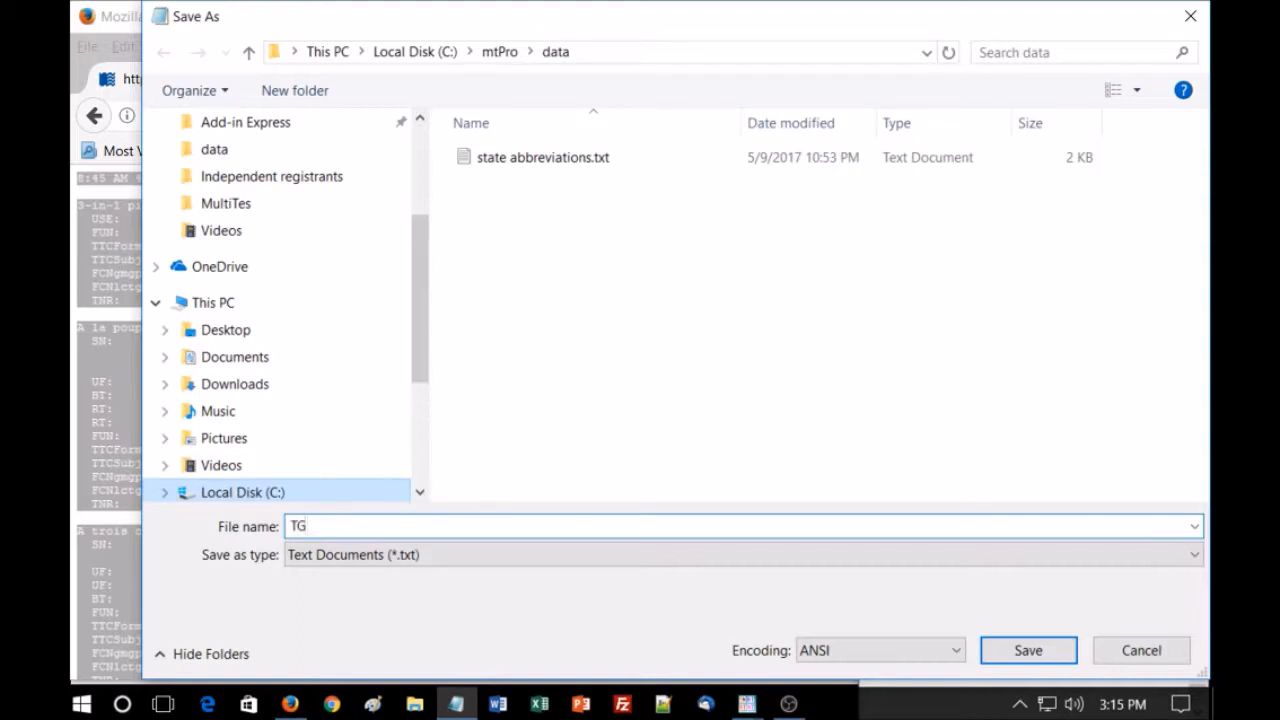
{"action": "type", "text": "M-import"}
{"action": "key", "text": "Return"}
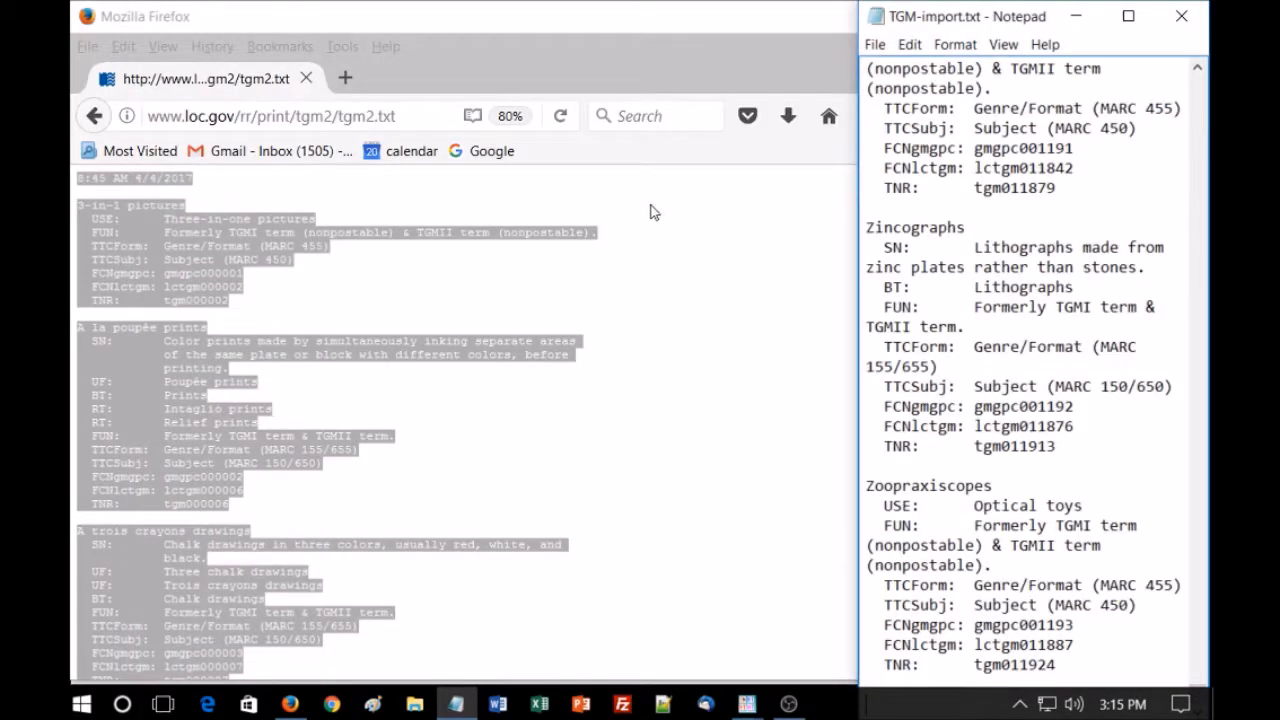
- Delete the date and time line and the blank line after it from the start of the text file
{"action": "scroll", "coordinate": [1122, 465], "scroll_direction": "up", "scroll_amount": 1}
{"action": "right_click", "coordinate": [1122, 412]}
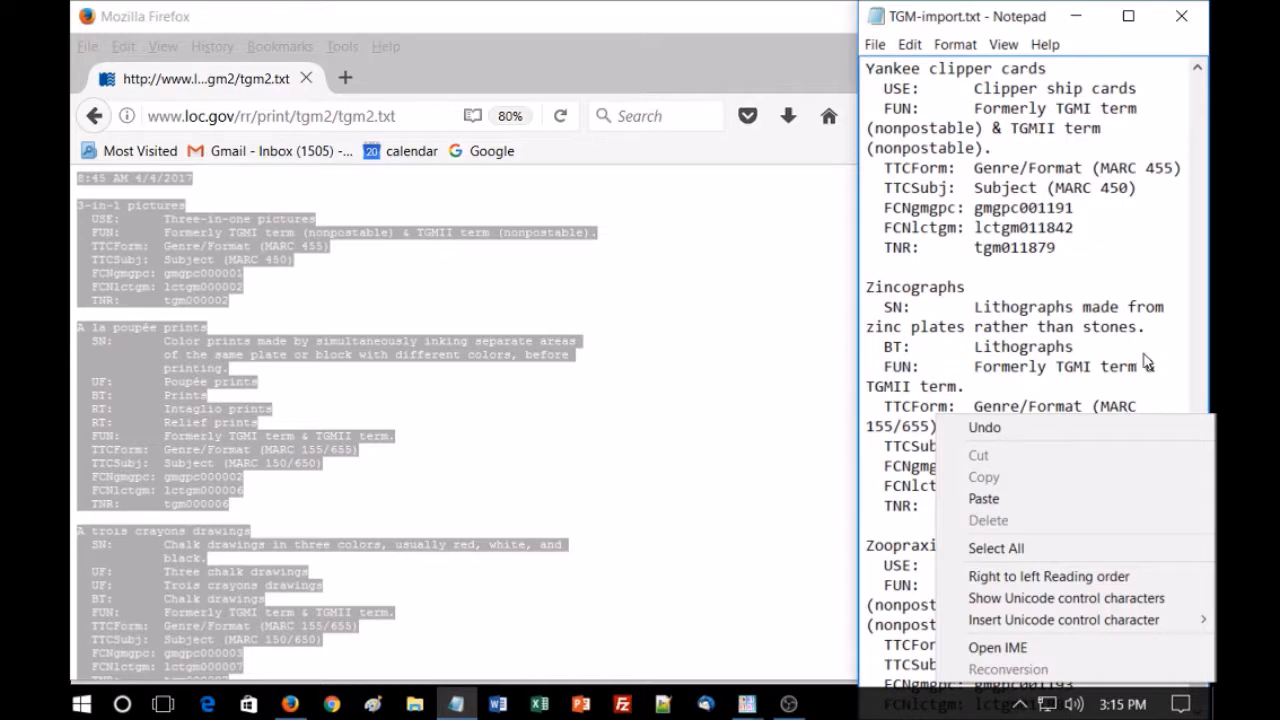
{"action": "left_click", "coordinate": [1101, 313]}
{"action": "scroll", "coordinate": [1101, 313], "scroll_direction": "up", "scroll_amount": 10}
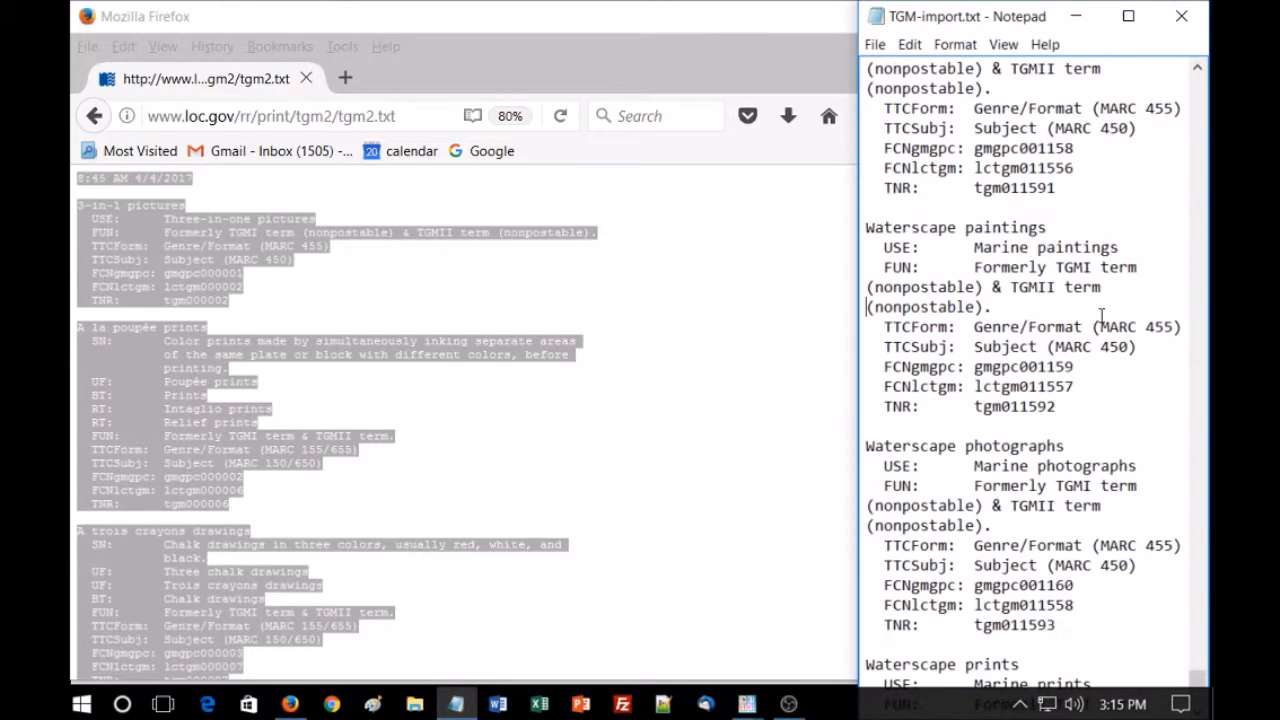
{"action": "left_click_drag", "start_coordinate": [1197, 680], "coordinate": [1202, 50]}
{"action": "left_click_drag", "start_coordinate": [1052, 66], "coordinate": [737, 56]}
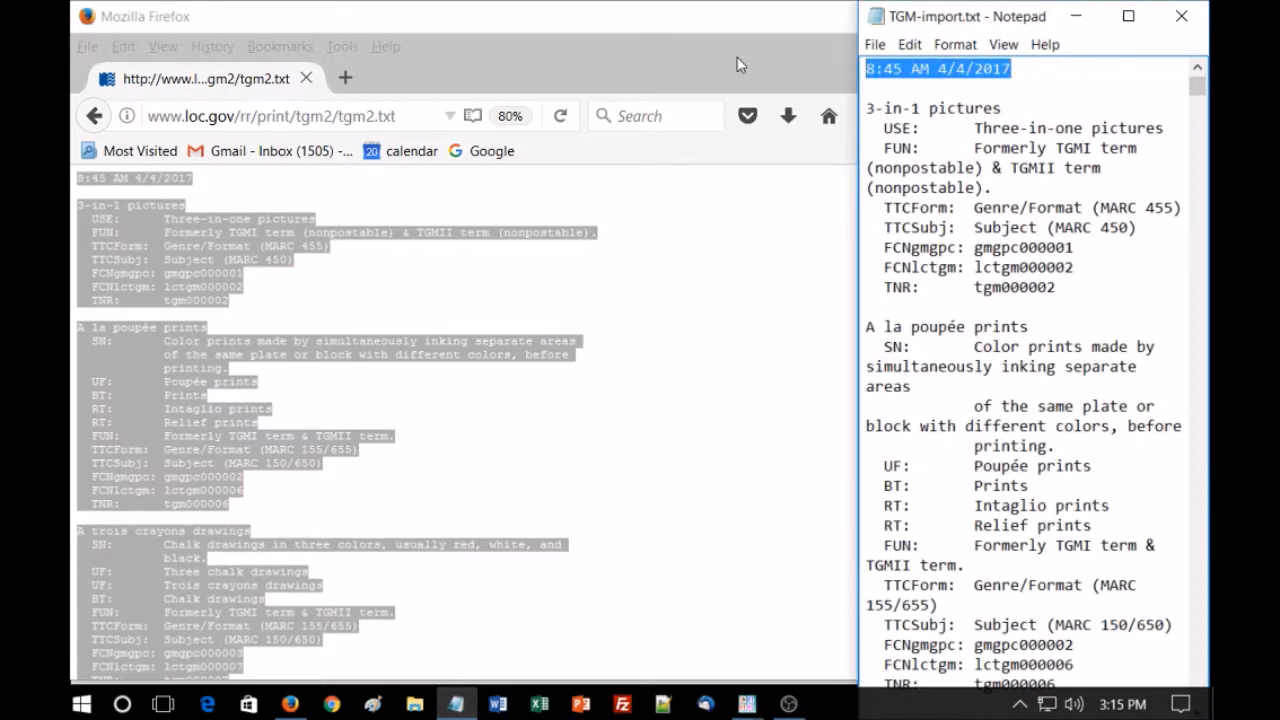
{"action": "key", "text": "Delete"}
{"action": "key", "text": "Delete"}
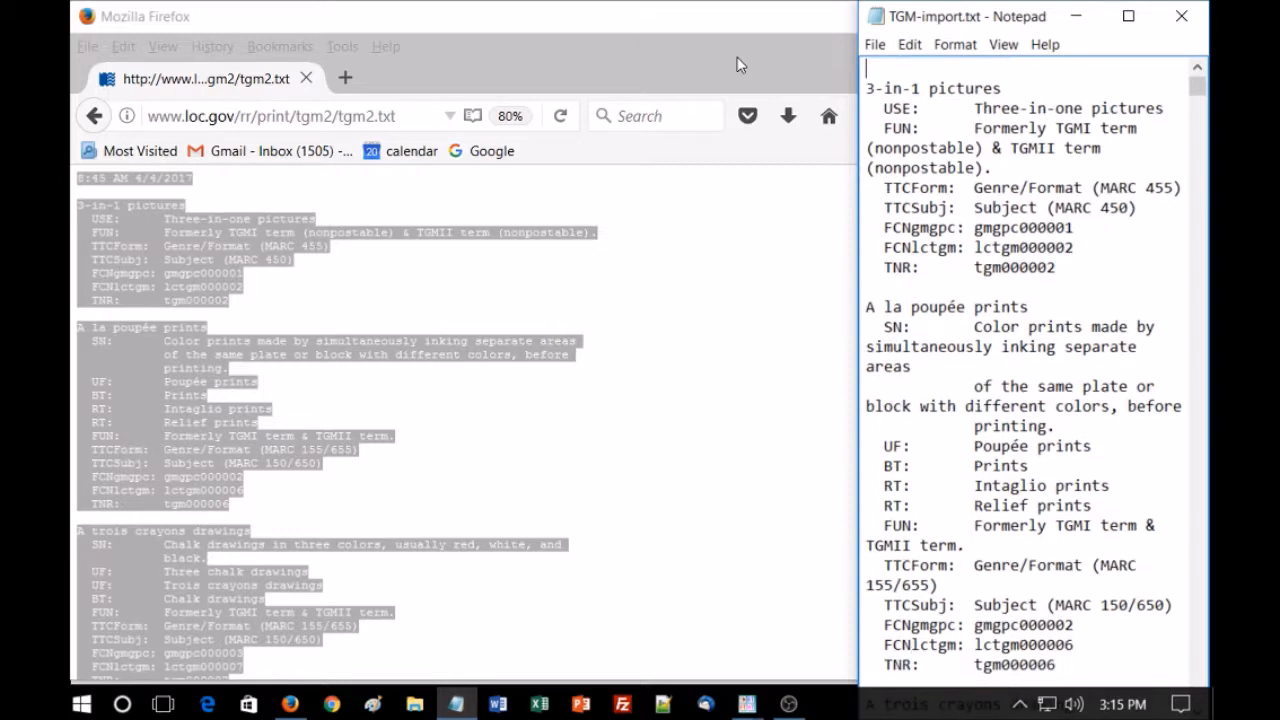
{"action": "key", "text": "Delete"}
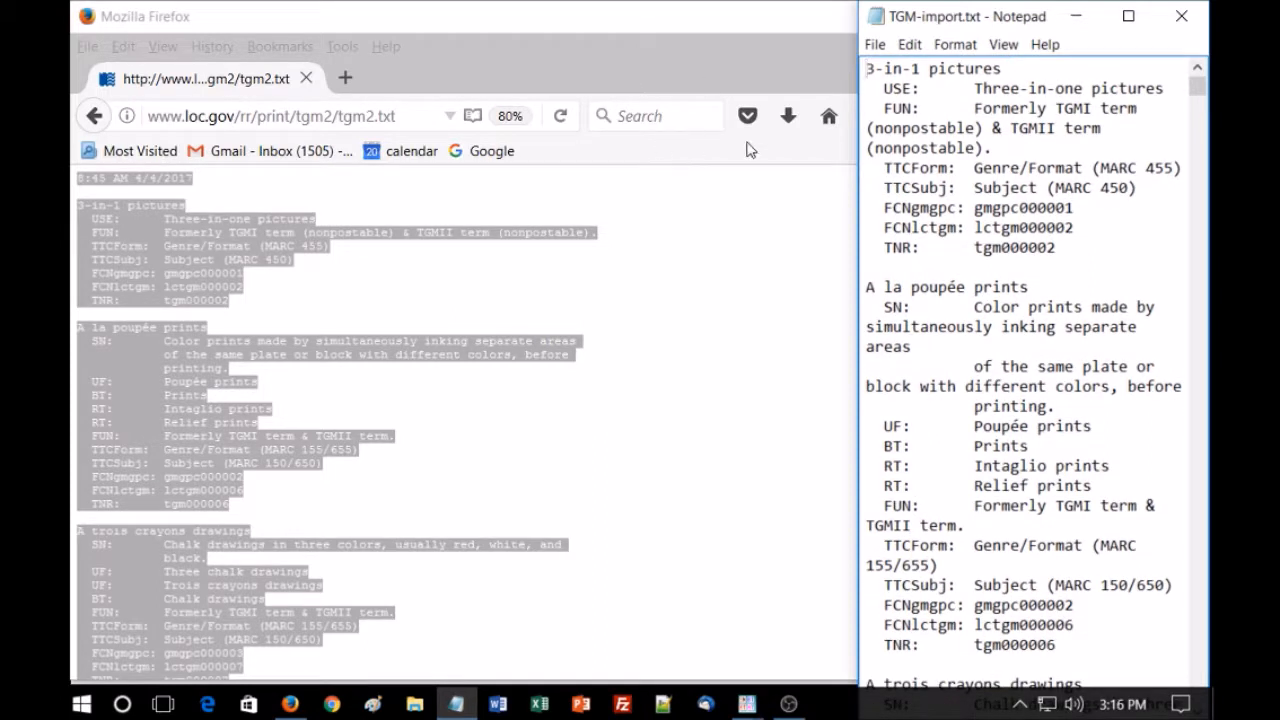
- Widen the text file's window, look over the layout of its term records, and close the file with its changes saved
{"action": "left_click_drag", "start_coordinate": [858, 221], "coordinate": [537, 220]}
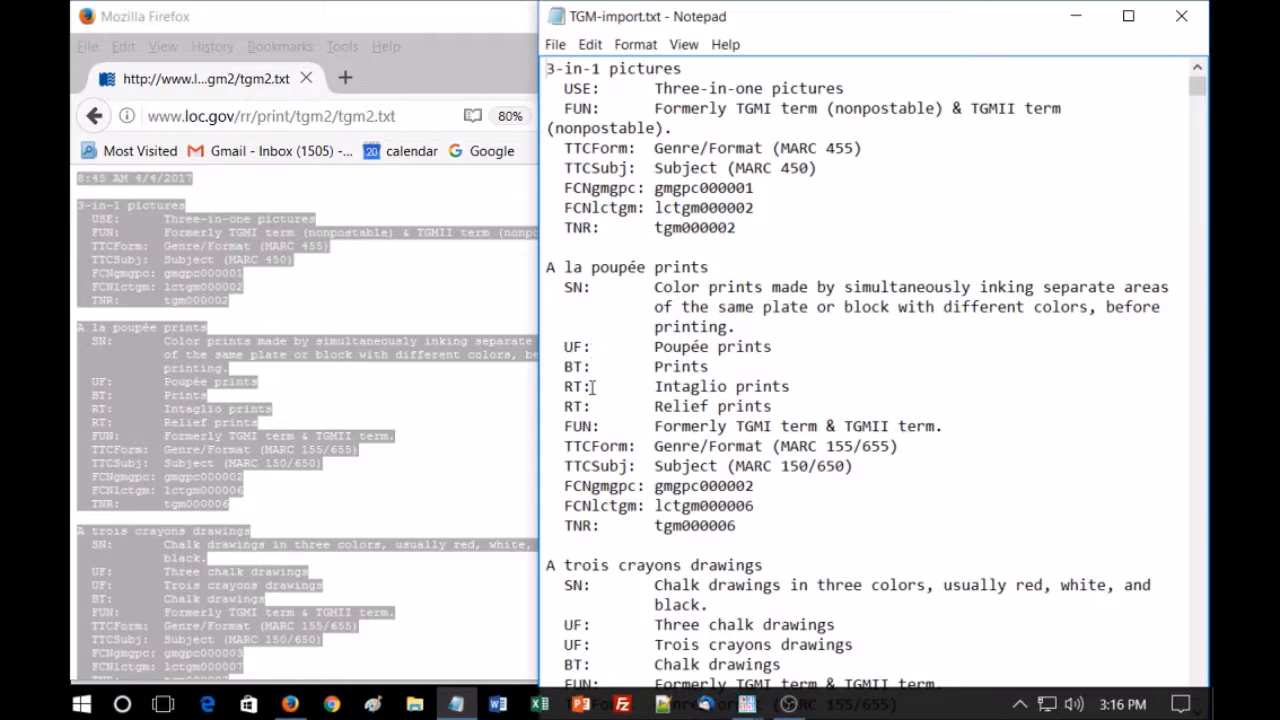
{"action": "scroll", "coordinate": [765, 582], "scroll_direction": "down", "scroll_amount": 4}
{"action": "scroll", "coordinate": [765, 582], "scroll_direction": "down", "scroll_amount": 12}
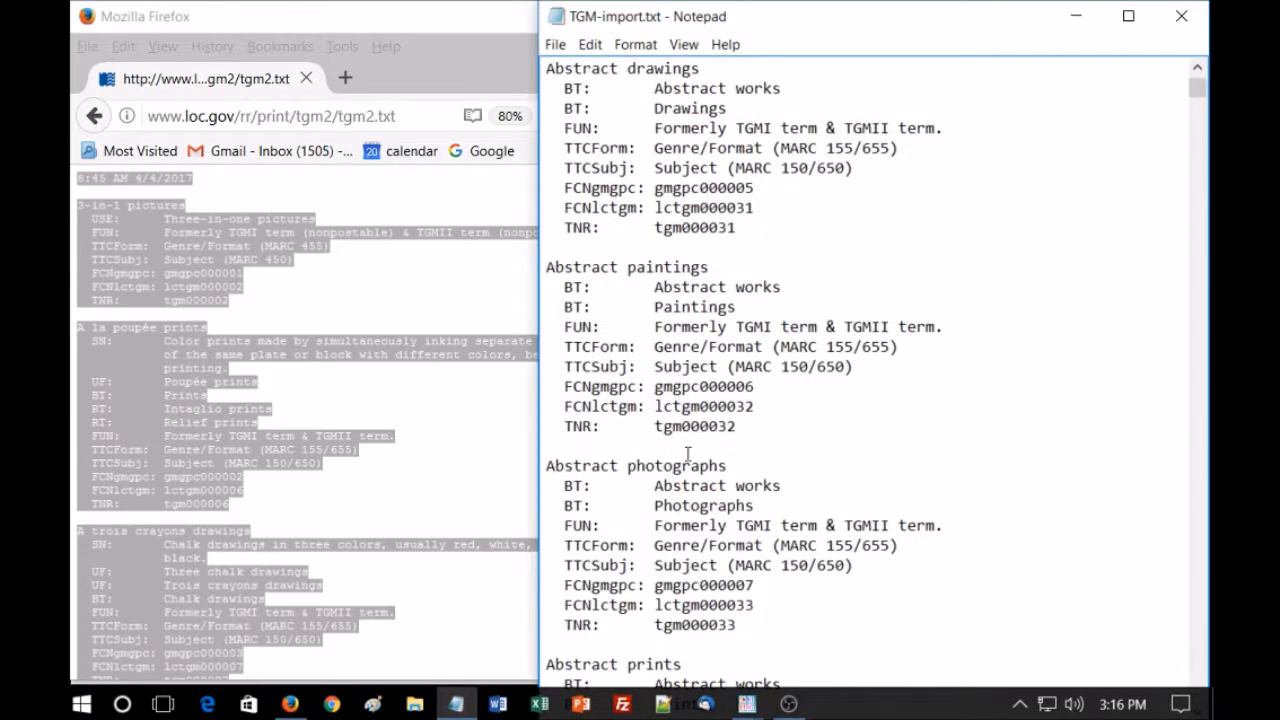
{"action": "scroll", "coordinate": [776, 515], "scroll_direction": "down", "scroll_amount": 4}
{"action": "scroll", "coordinate": [779, 515], "scroll_direction": "down", "scroll_amount": 7}
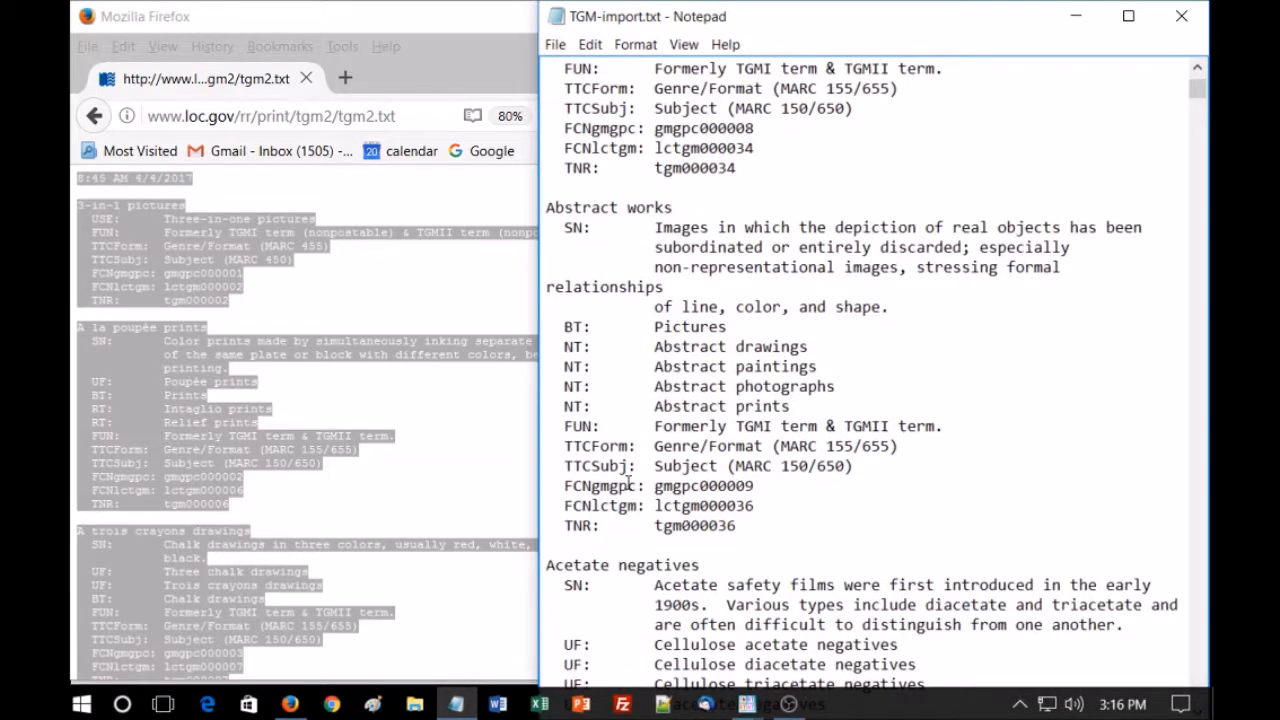
{"action": "left_click", "coordinate": [1181, 16]}
{"action": "left_click", "coordinate": [605, 367]}
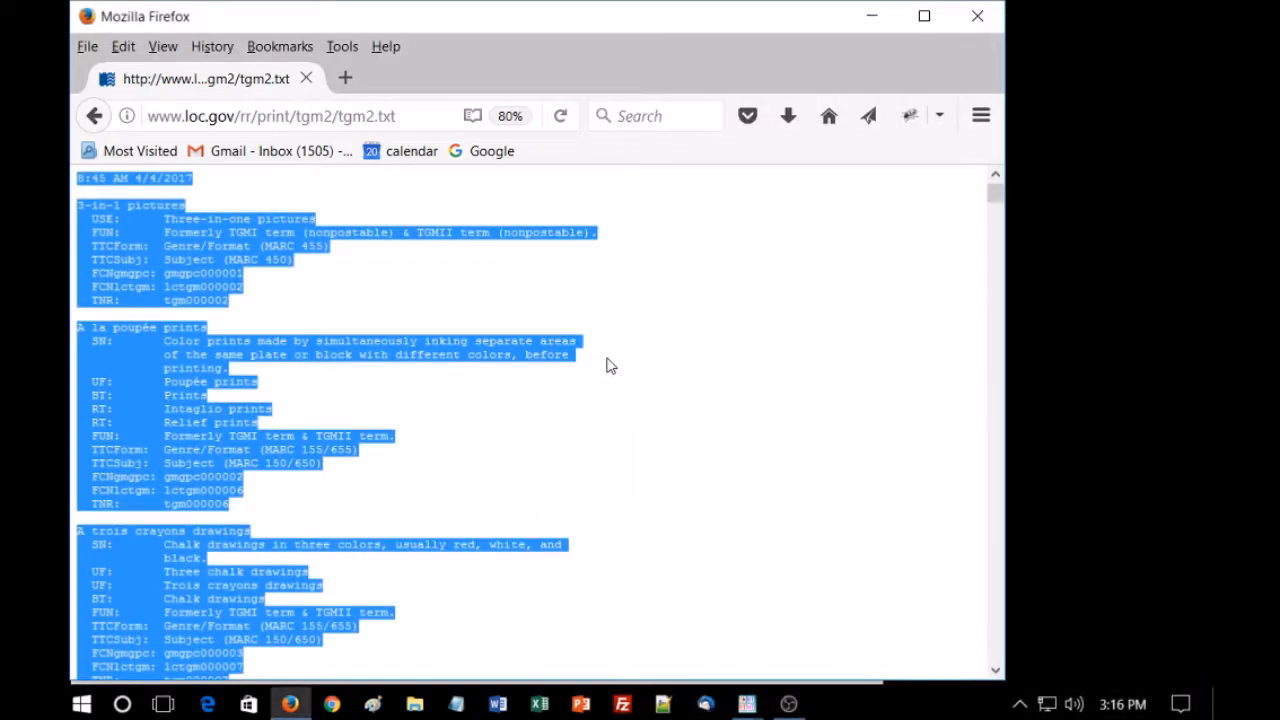
- Switch to MultiTes Pro and run the import file analysis on TGM-import.txt from the data folder
{"action": "key", "text": "alt+Tab"}
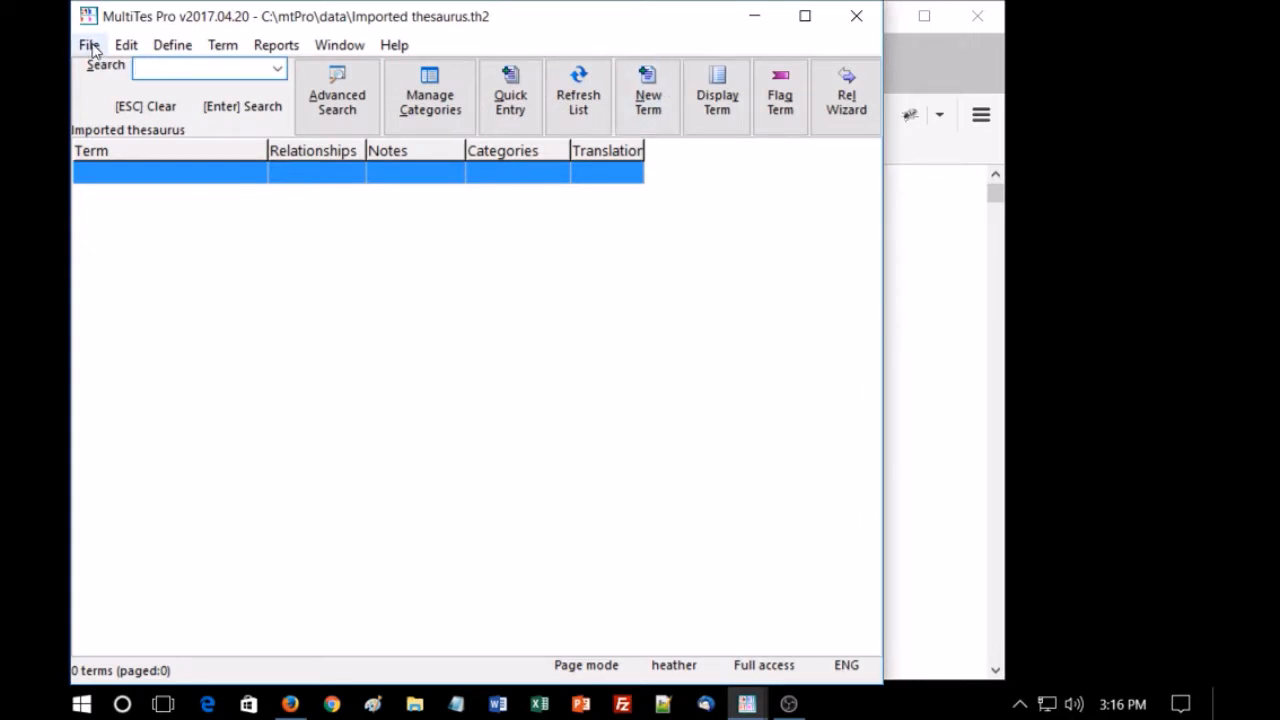
{"action": "left_click", "coordinate": [90, 46]}
{"action": "left_click", "coordinate": [116, 196]}
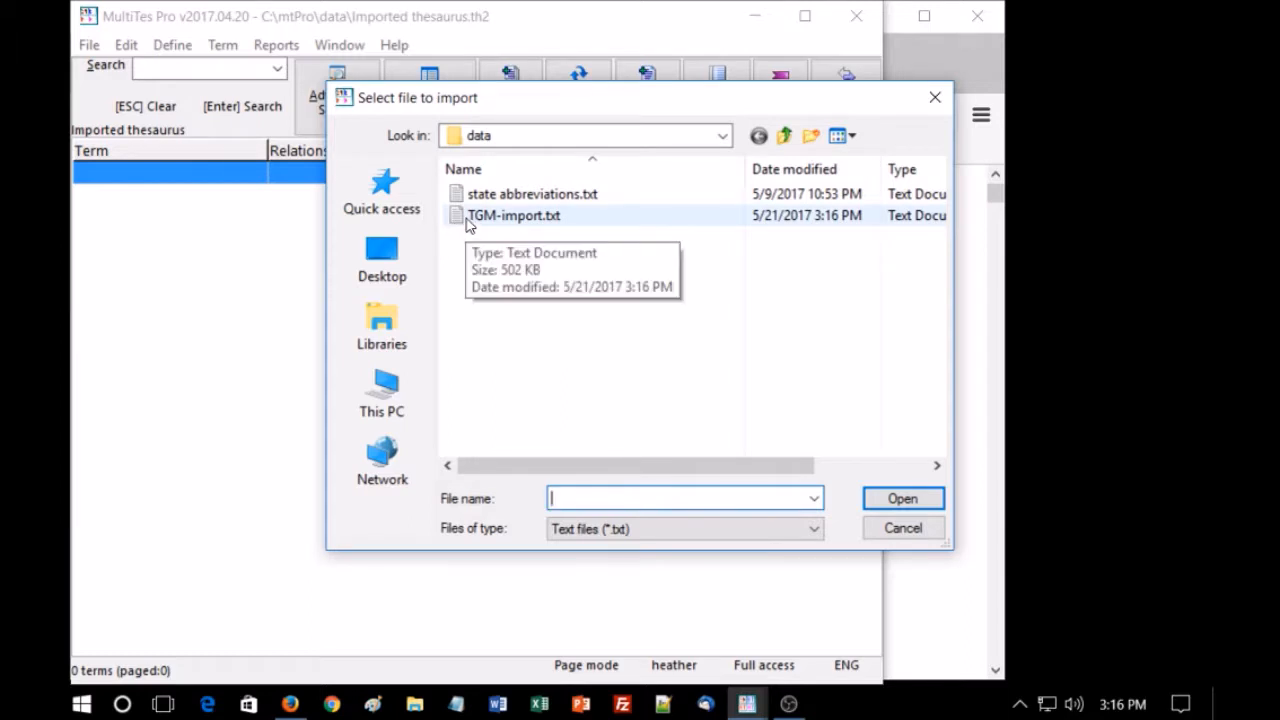
{"action": "left_click", "coordinate": [468, 220]}
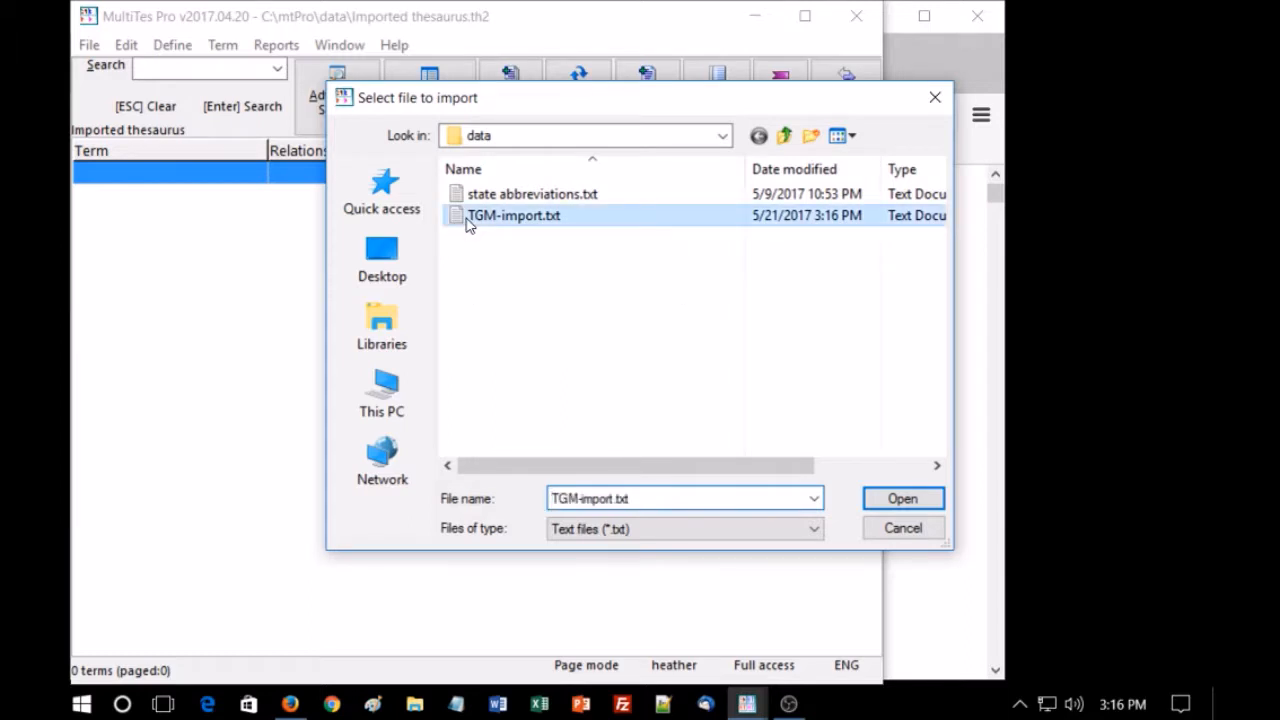
{"action": "left_click", "coordinate": [890, 503]}
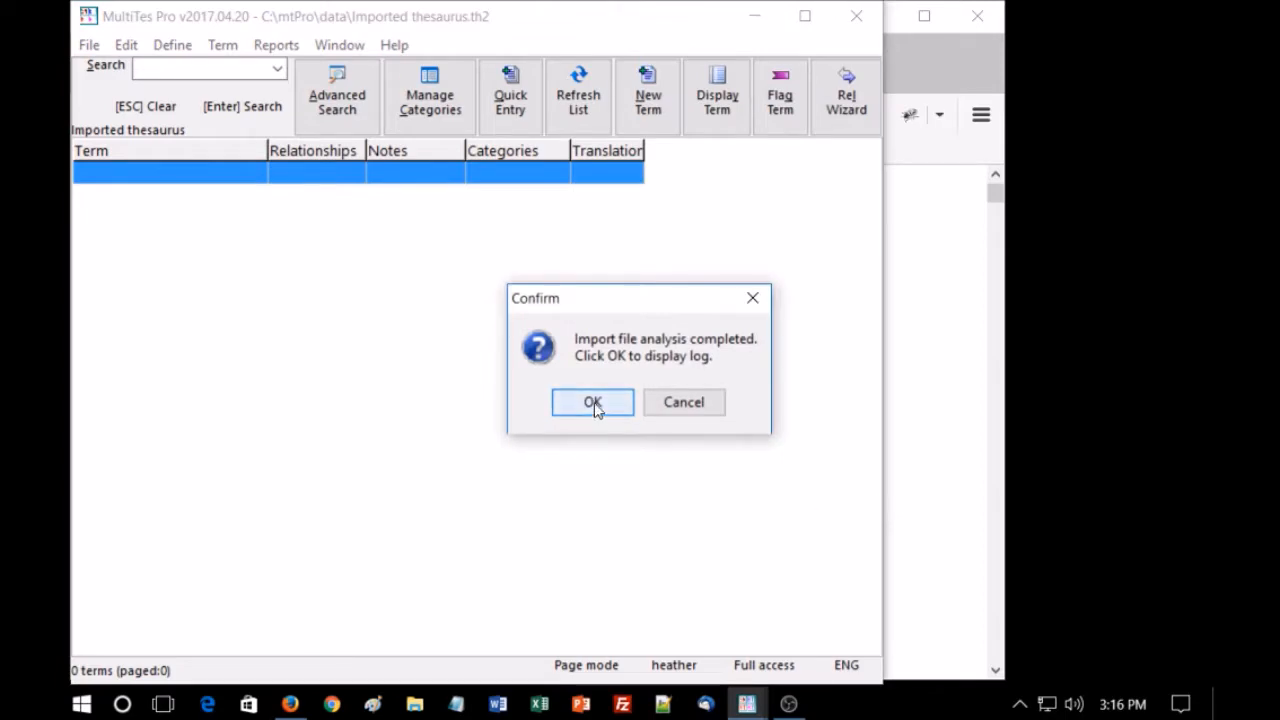
- Display the analysis log and examine its summary and the list of codes not found
{"action": "left_click", "coordinate": [593, 403]}
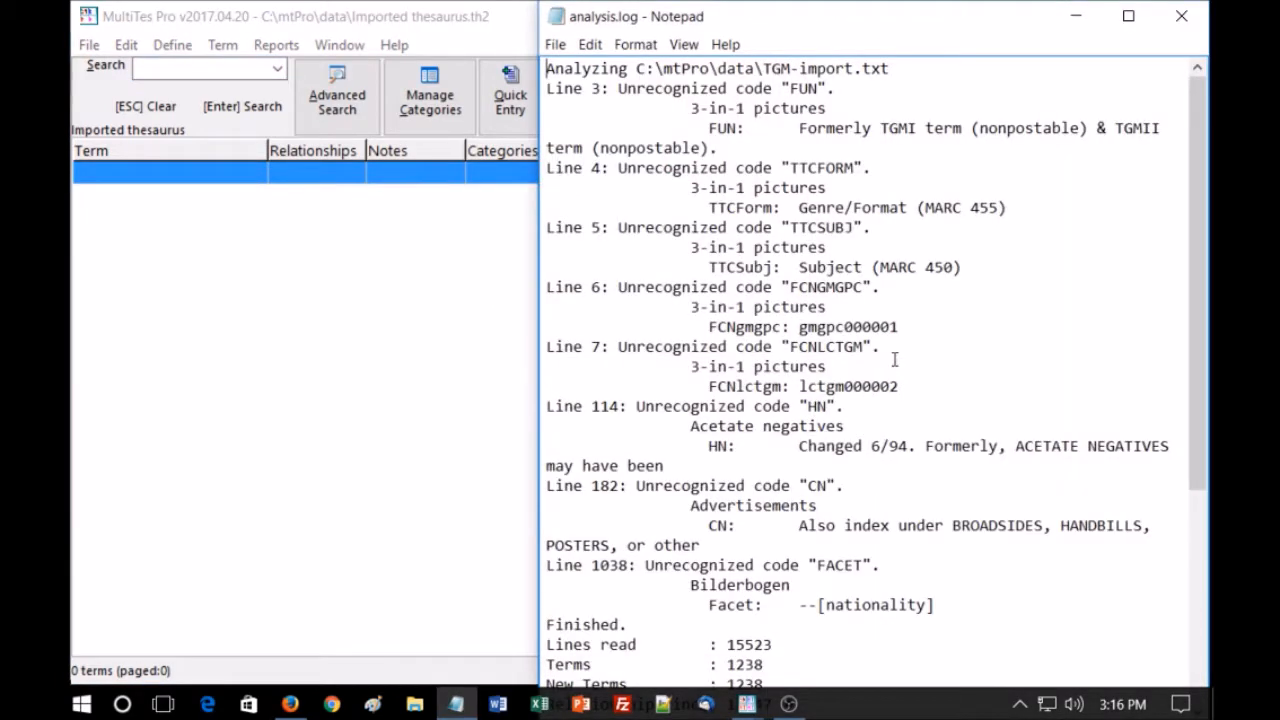
{"action": "scroll", "coordinate": [893, 361], "scroll_direction": "down", "scroll_amount": 6}
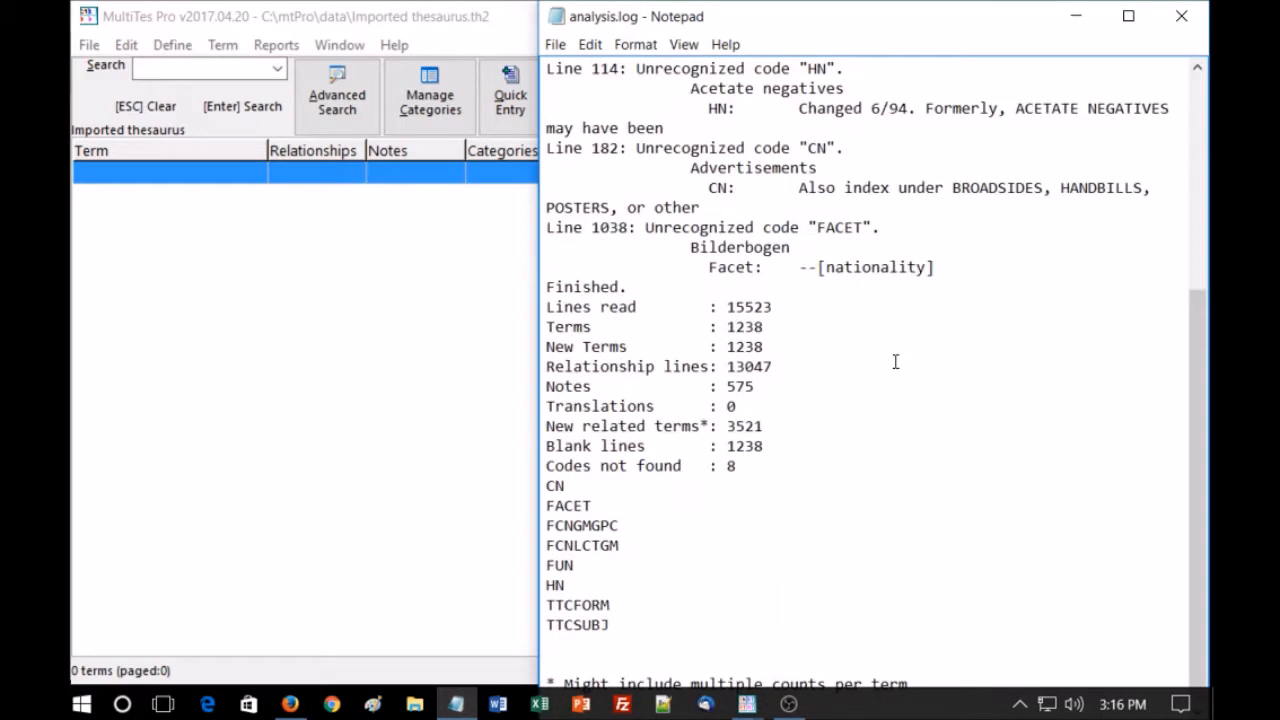
{"action": "left_click_drag", "start_coordinate": [555, 466], "coordinate": [684, 465]}
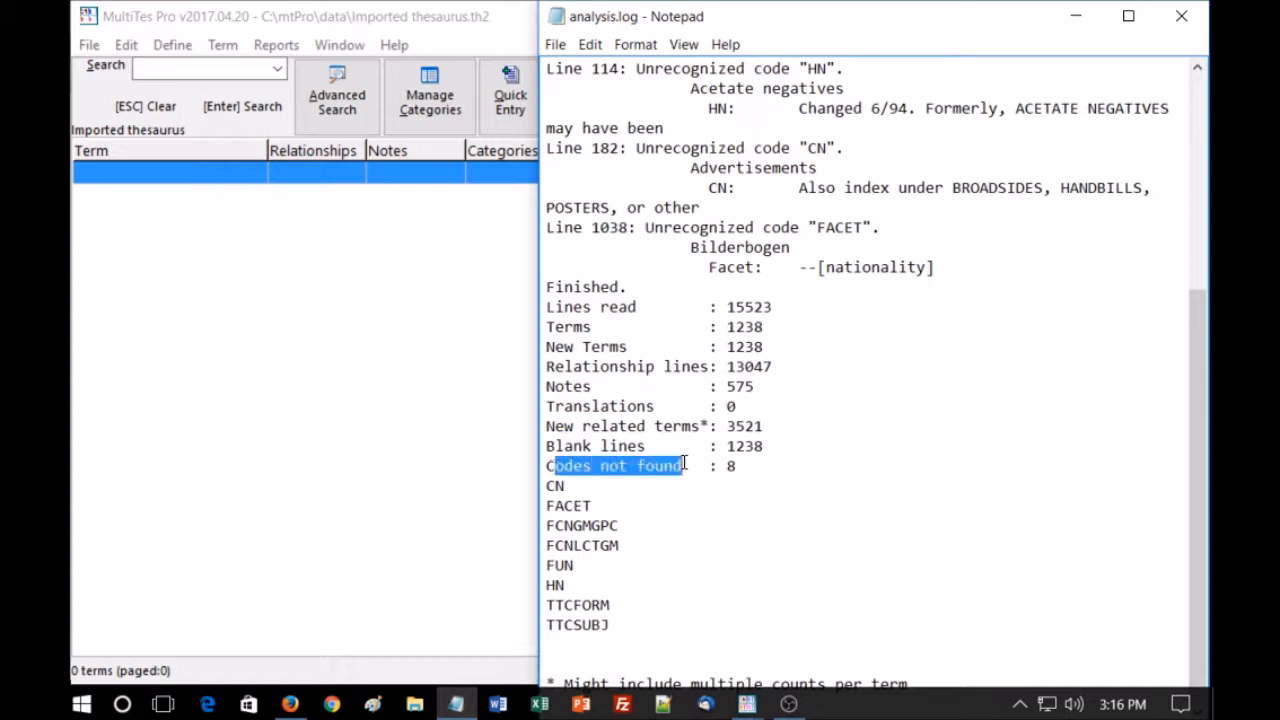
{"action": "left_click", "coordinate": [714, 516]}
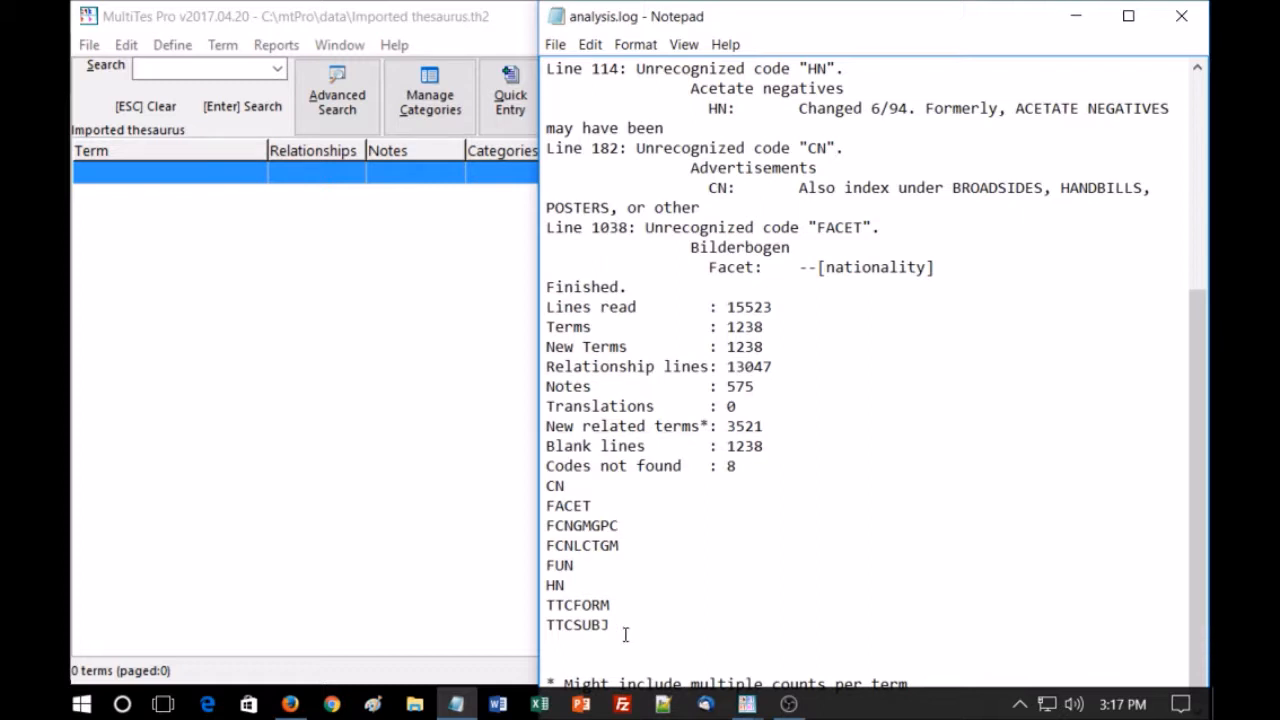
- Switch to Firefox, open the Thesaurus for Graphic Materials page on fields in term record displays, and examine its table of labels and tags
{"action": "key", "text": "alt+Tab"}
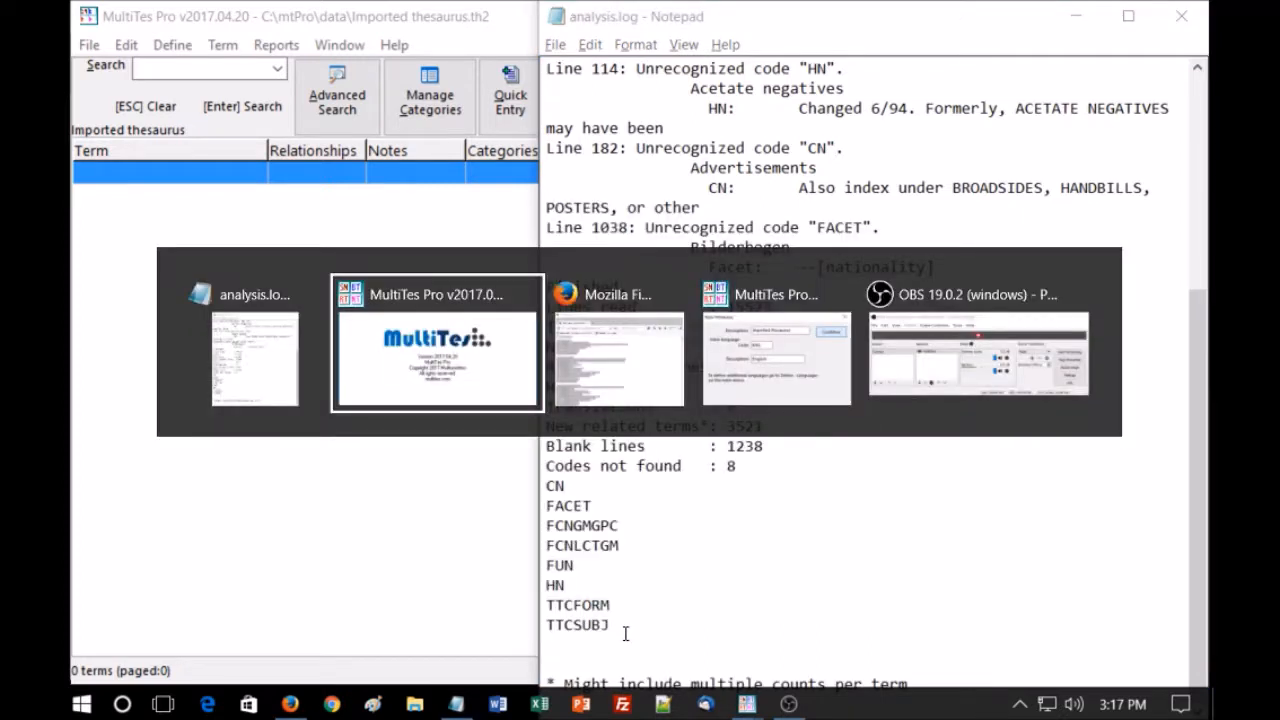
{"action": "key", "text": "alt+Tab"}
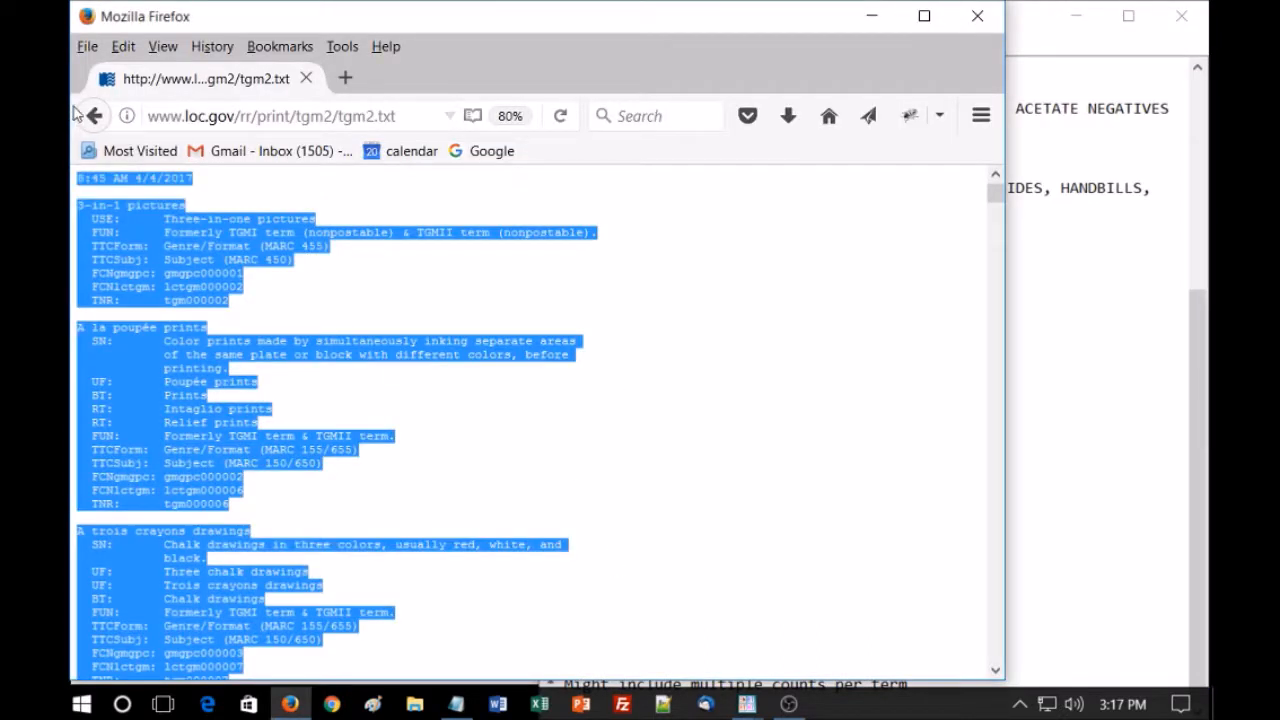
{"action": "left_click", "coordinate": [93, 117]}
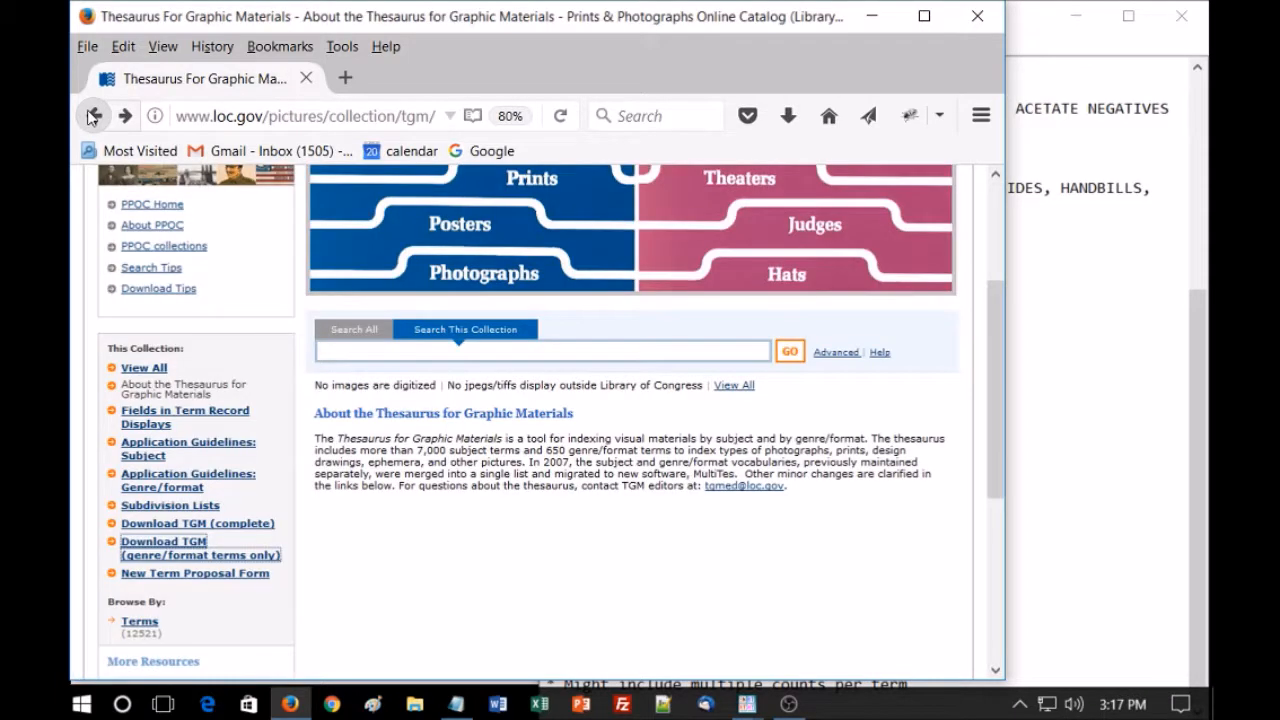
{"action": "left_click", "coordinate": [183, 418]}
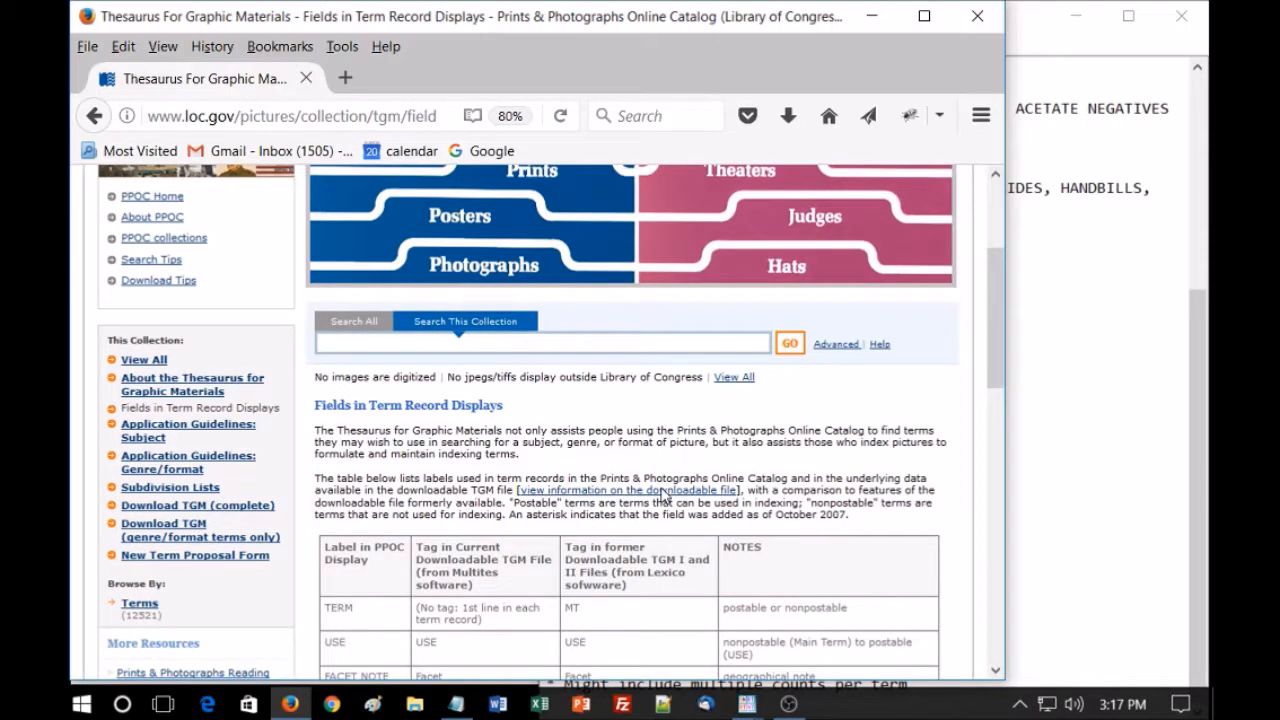
{"action": "scroll", "coordinate": [662, 497], "scroll_direction": "down", "scroll_amount": 4}
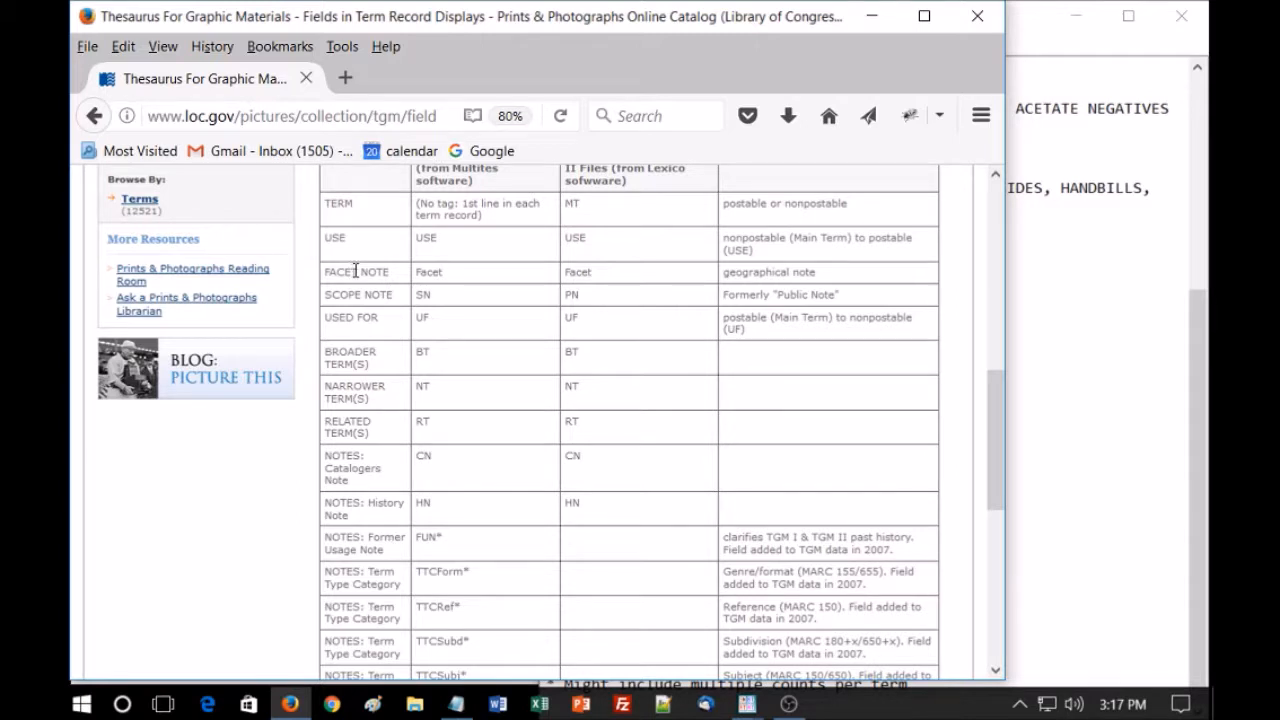
{"action": "scroll", "coordinate": [446, 434], "scroll_direction": "down", "scroll_amount": 4}
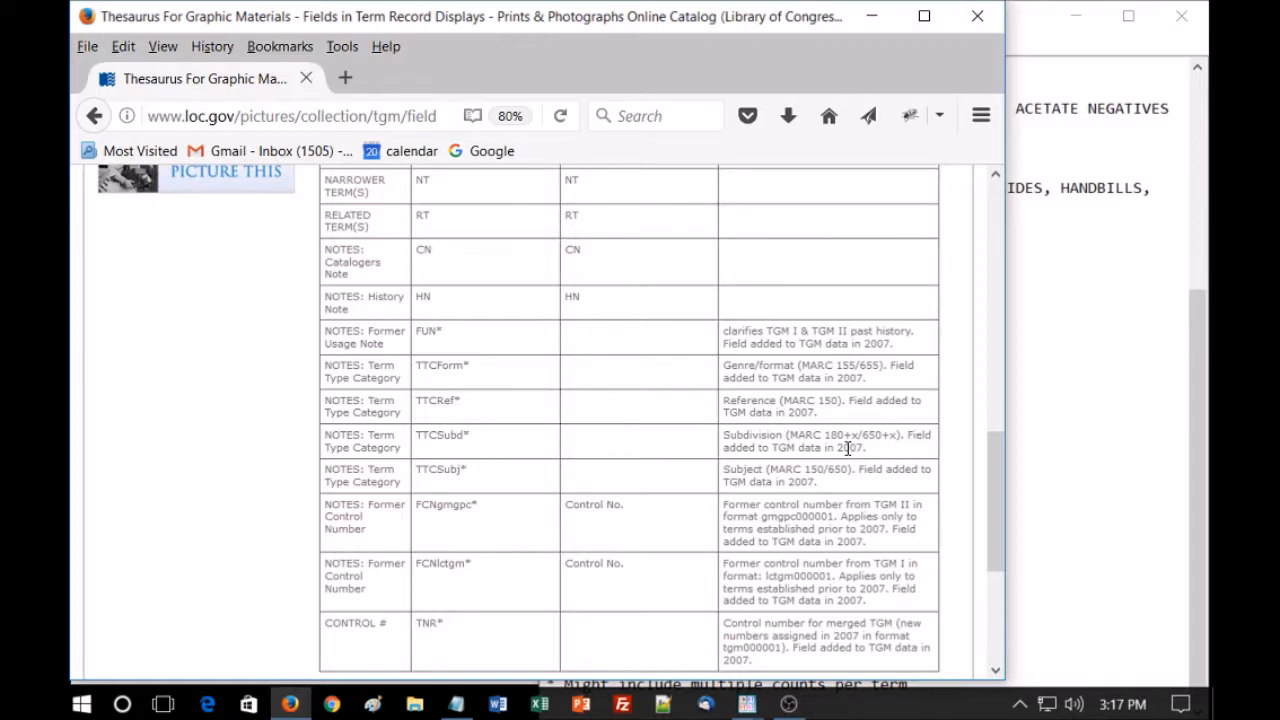
- Switch back to MultiTes Pro and open the thesaurus's relationship definitions, checking the Scope Note and Subject Category entries
{"action": "key", "text": "alt+Tab"}
{"action": "key", "text": "alt+Tab"}
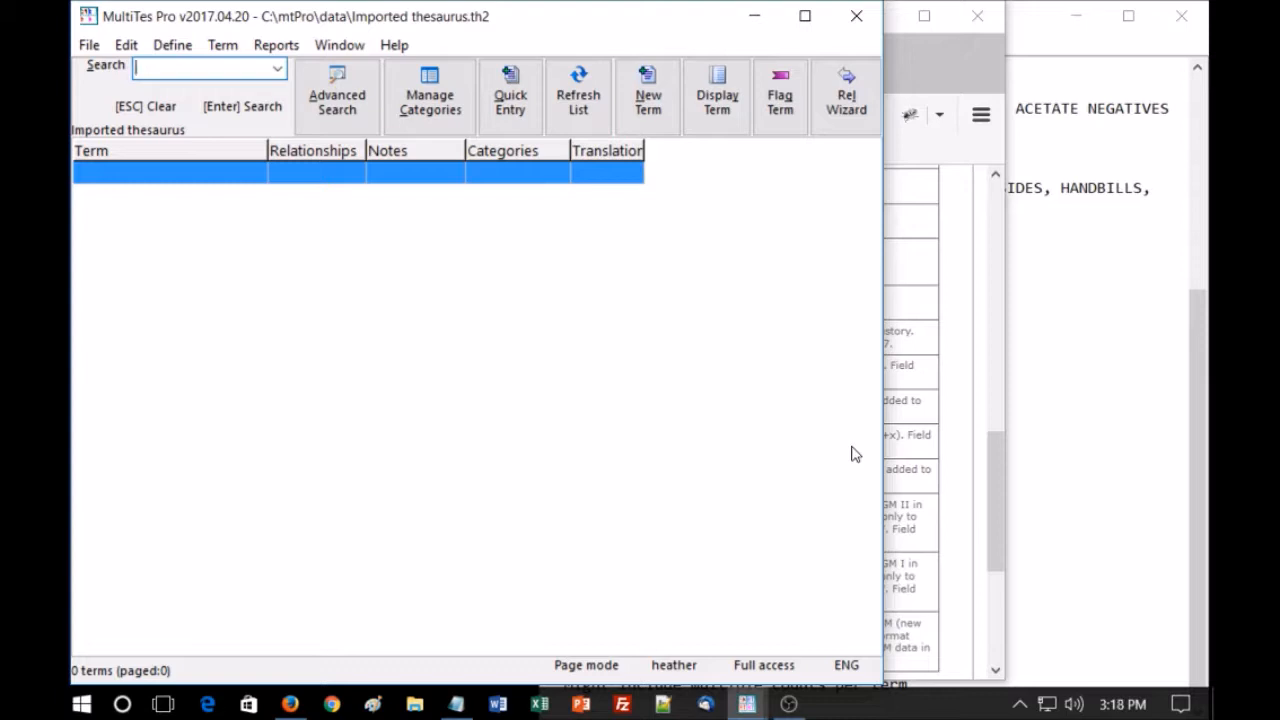
{"action": "left_click", "coordinate": [175, 48]}
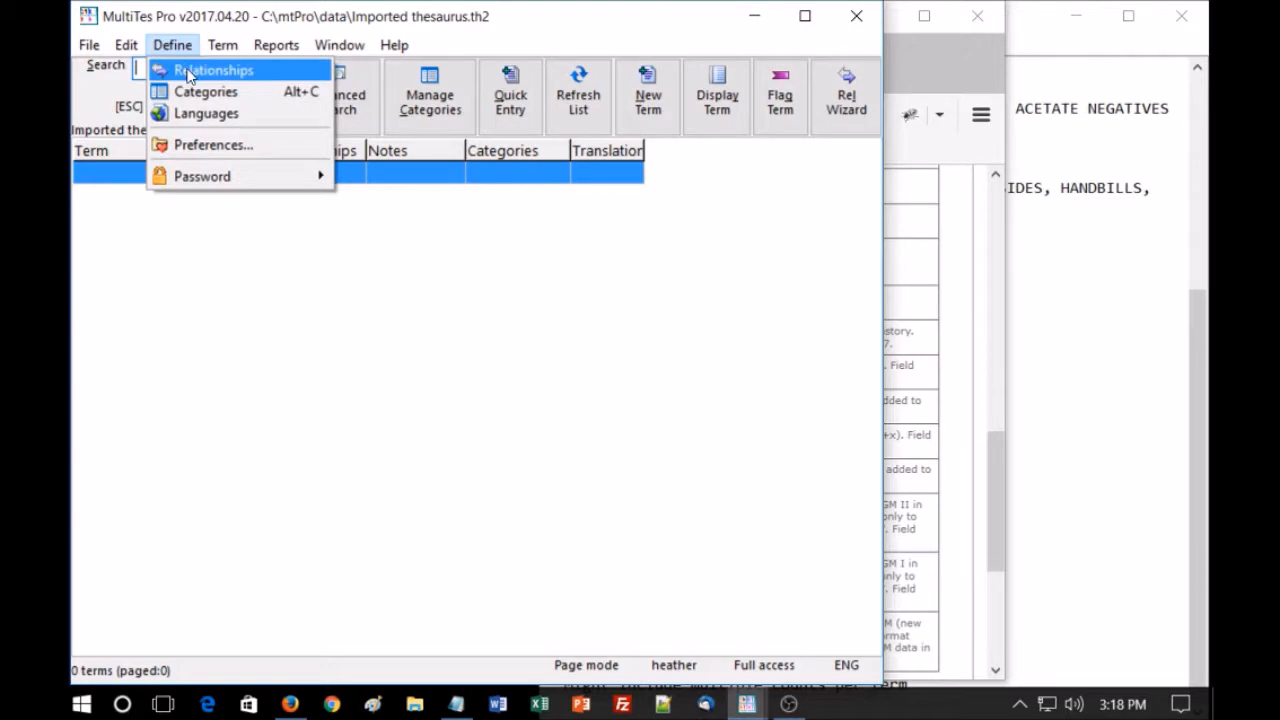
{"action": "left_click", "coordinate": [189, 72]}
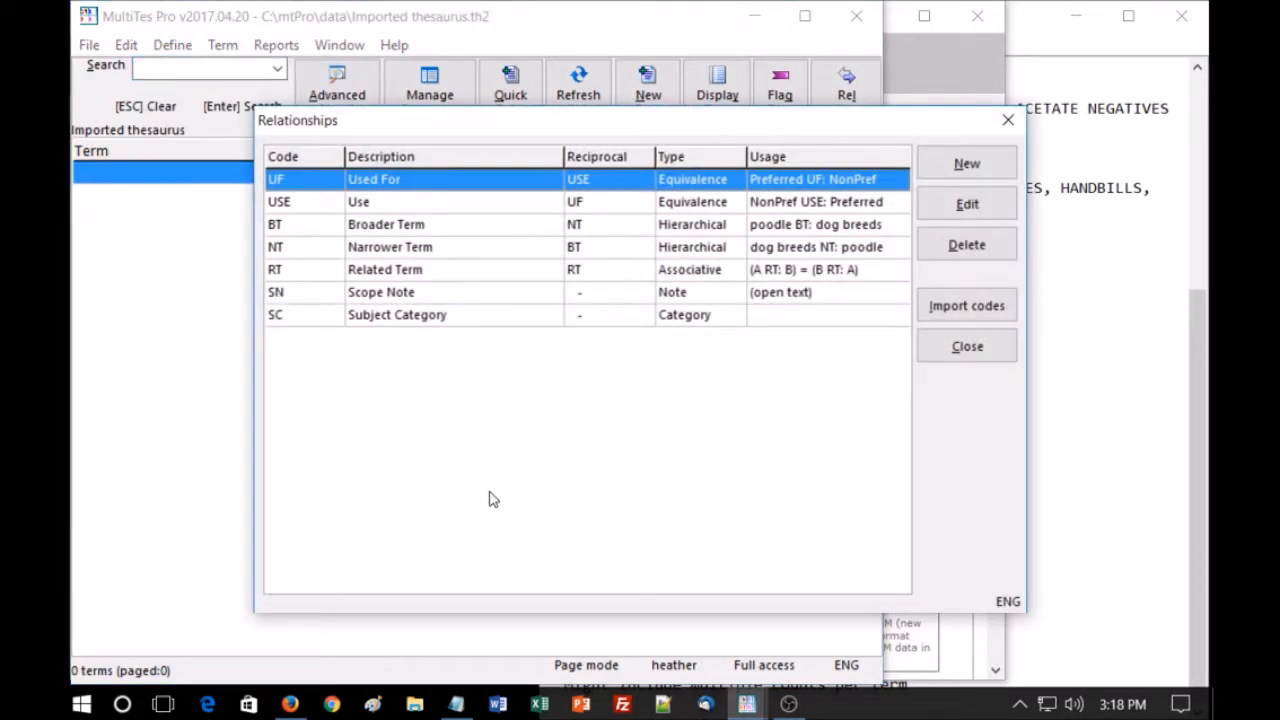
{"action": "left_click", "coordinate": [405, 296]}
{"action": "left_click", "coordinate": [415, 317]}
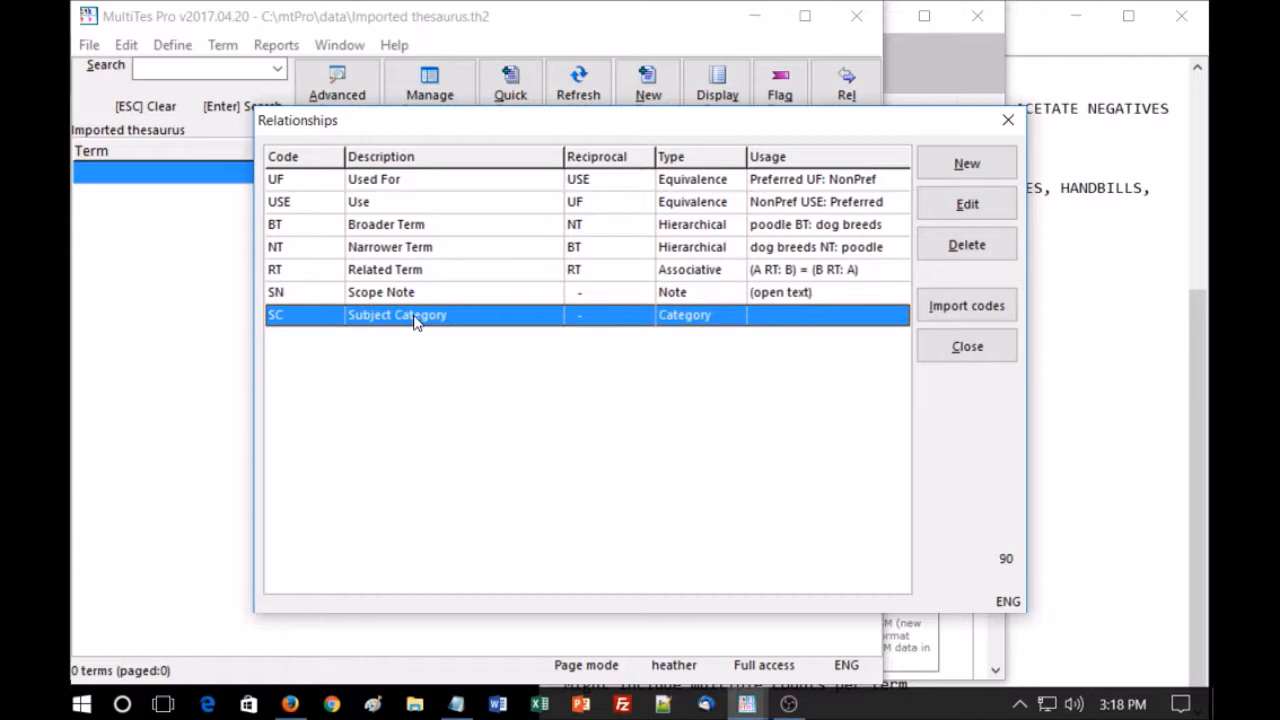
- Add a new relationship of type Note with code CN and description "Cataloger's noted"
{"action": "left_click", "coordinate": [970, 164]}
{"action": "left_click", "coordinate": [664, 218]}
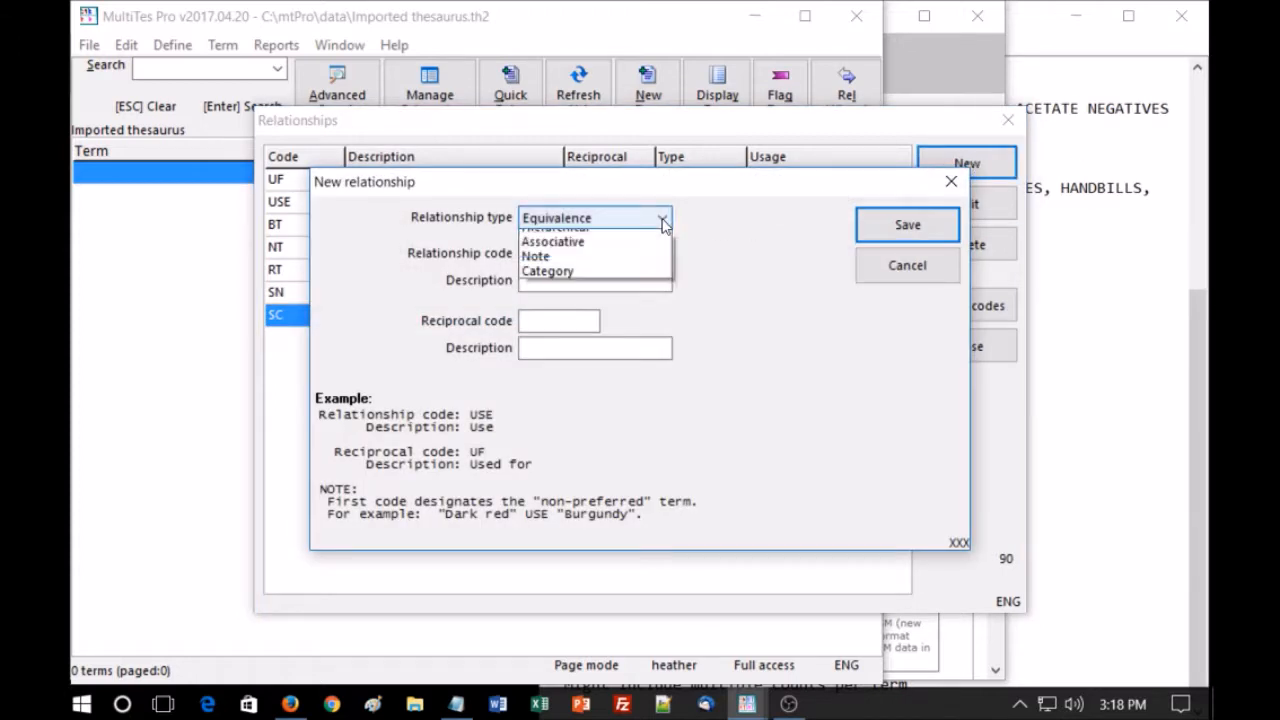
{"action": "left_click", "coordinate": [621, 284]}
{"action": "left_click", "coordinate": [621, 288]}
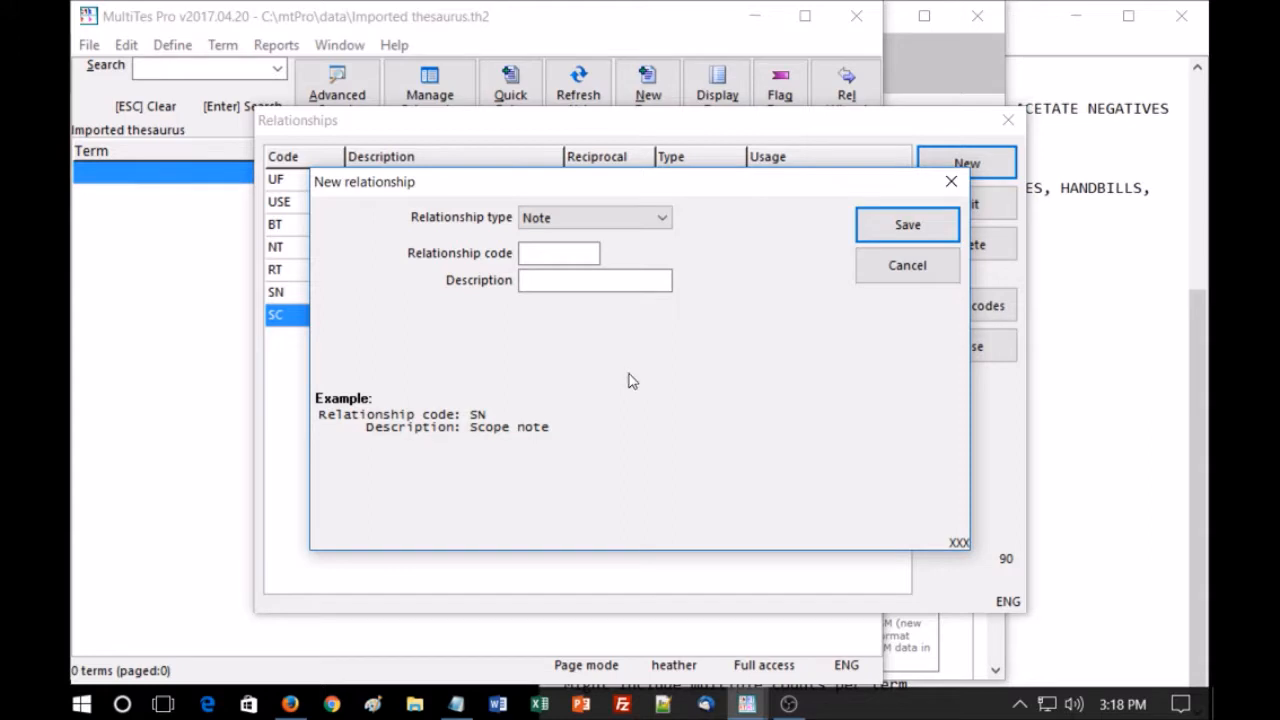
{"action": "left_click", "coordinate": [540, 252]}
{"action": "type", "text": "CN"}
{"action": "key", "text": "Tab"}
{"action": "type", "text": "Catalogter"}
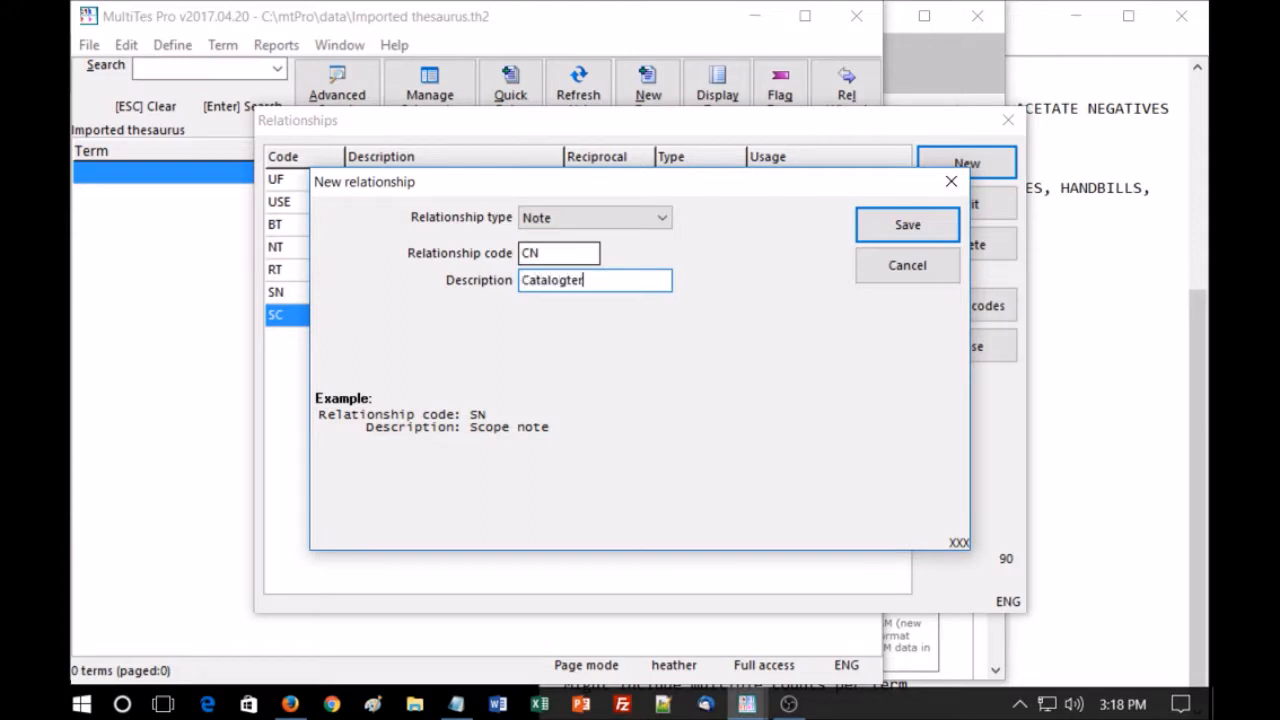
{"action": "key", "text": "BackSpace"}
{"action": "key", "text": "BackSpace"}
{"action": "key", "text": "BackSpace"}
{"action": "type", "text": "er's noted"}
{"action": "key", "text": "Return"}
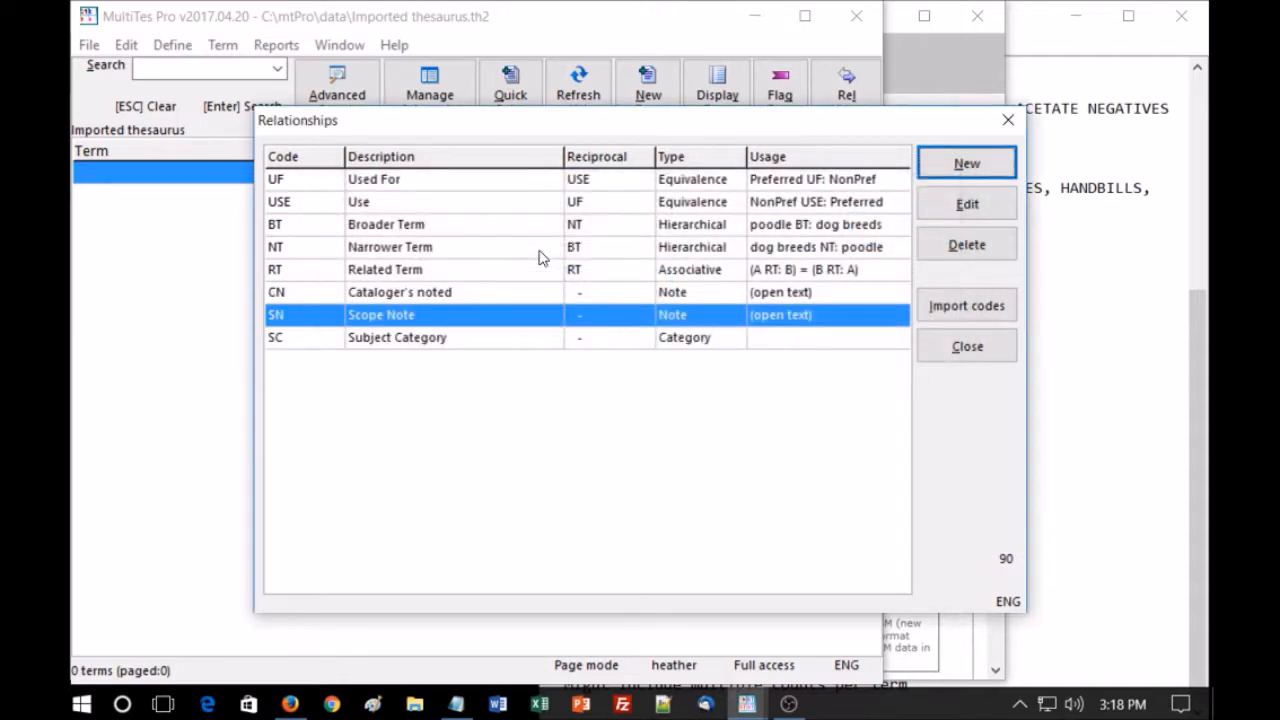
- Add a new relationship of type Note with code HN and description "History note"
{"action": "left_click", "coordinate": [966, 172]}
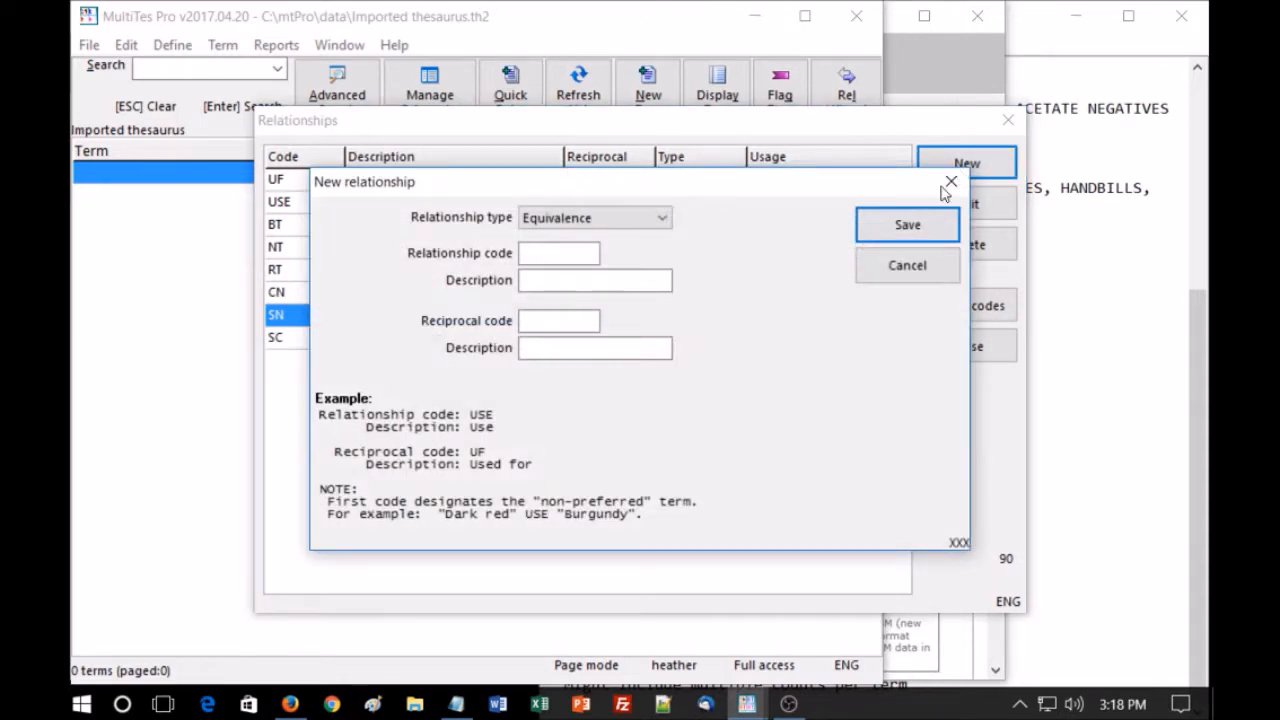
{"action": "left_click", "coordinate": [661, 218]}
{"action": "left_click", "coordinate": [626, 284]}
{"action": "left_click", "coordinate": [582, 252]}
{"action": "type", "text": "HN"}
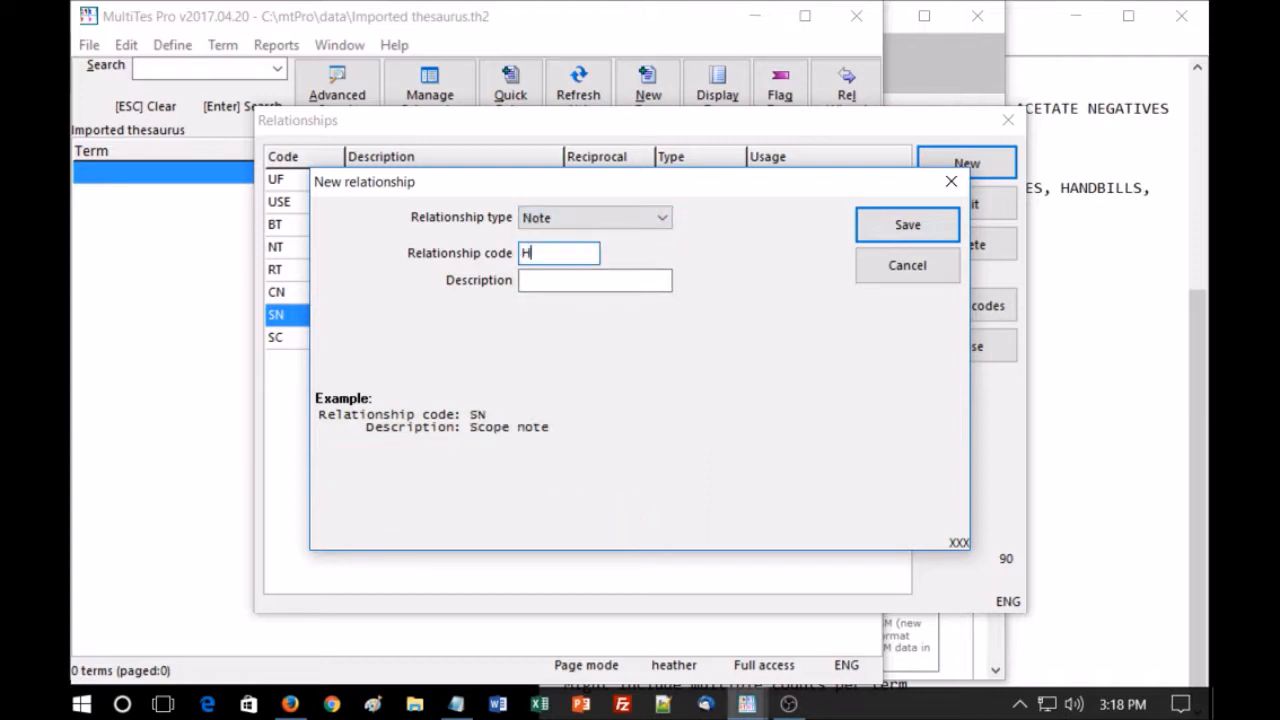
{"action": "key", "text": "Tab"}
{"action": "type", "text": "History note"}
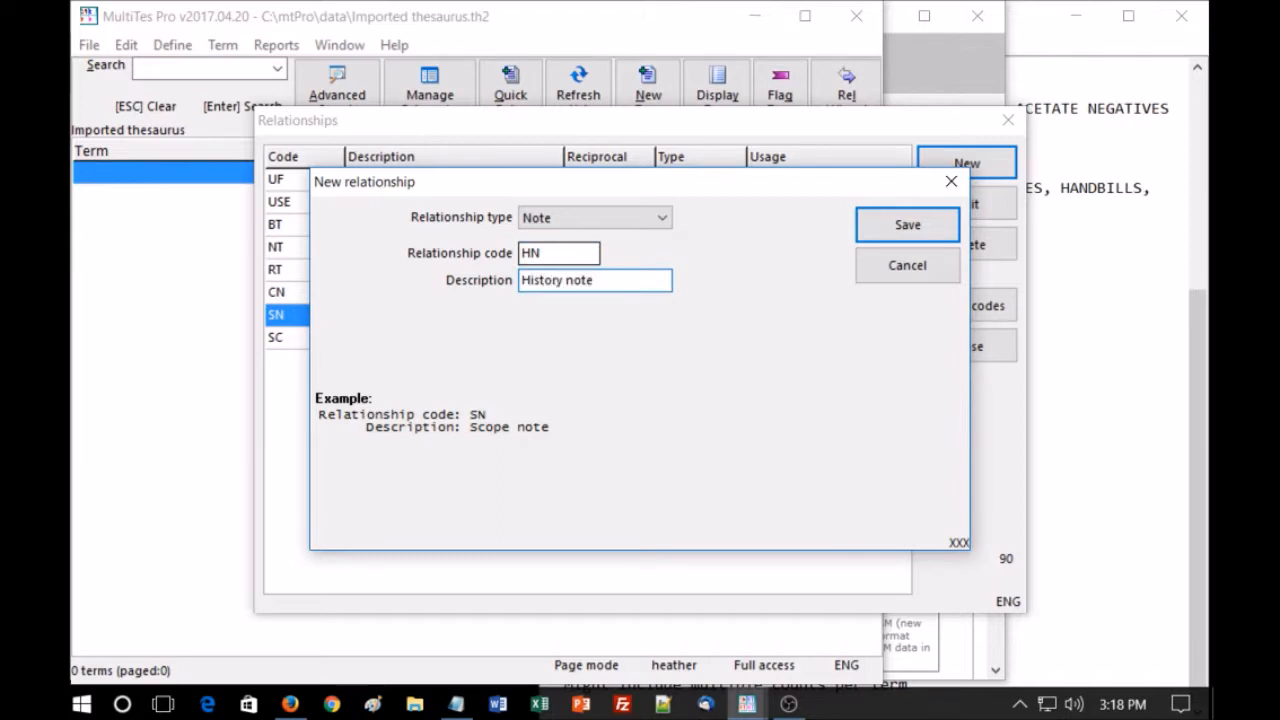
{"action": "key", "text": "Return"}
- Add a new relationship of type Note with code FUN and description "Former usage note"
{"action": "key", "text": "alt+n"}
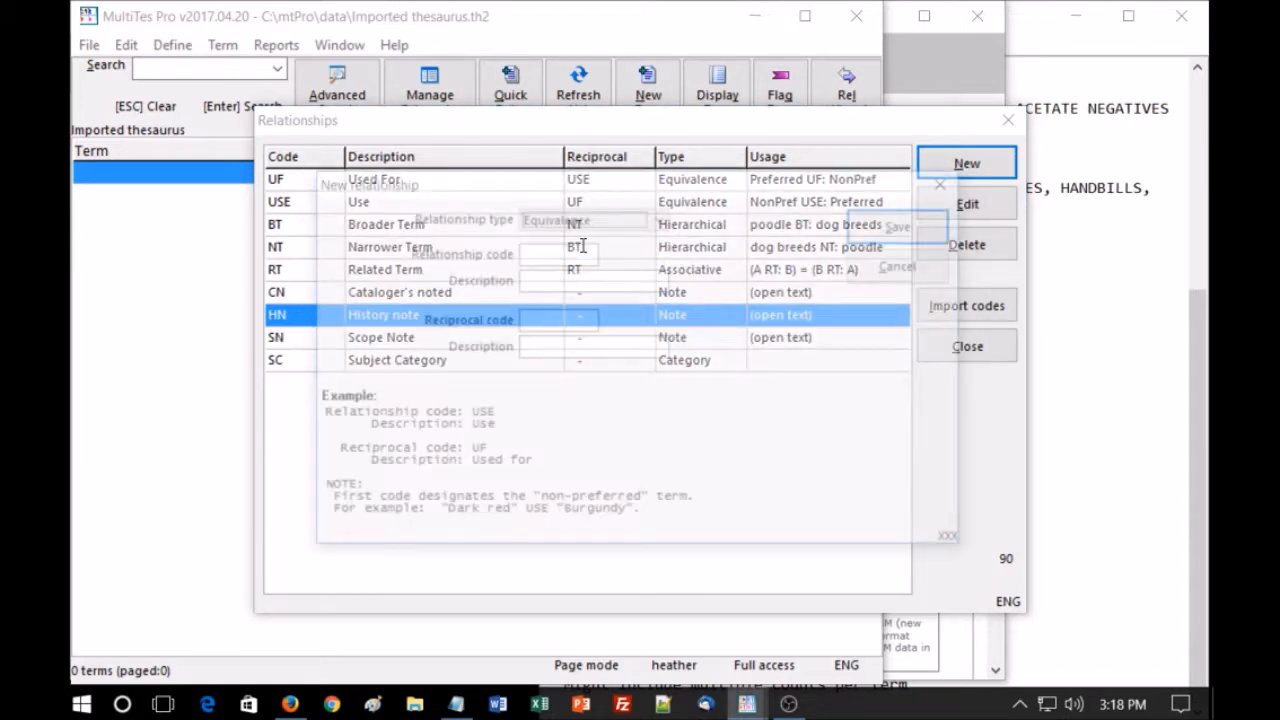
{"action": "left_click", "coordinate": [663, 219]}
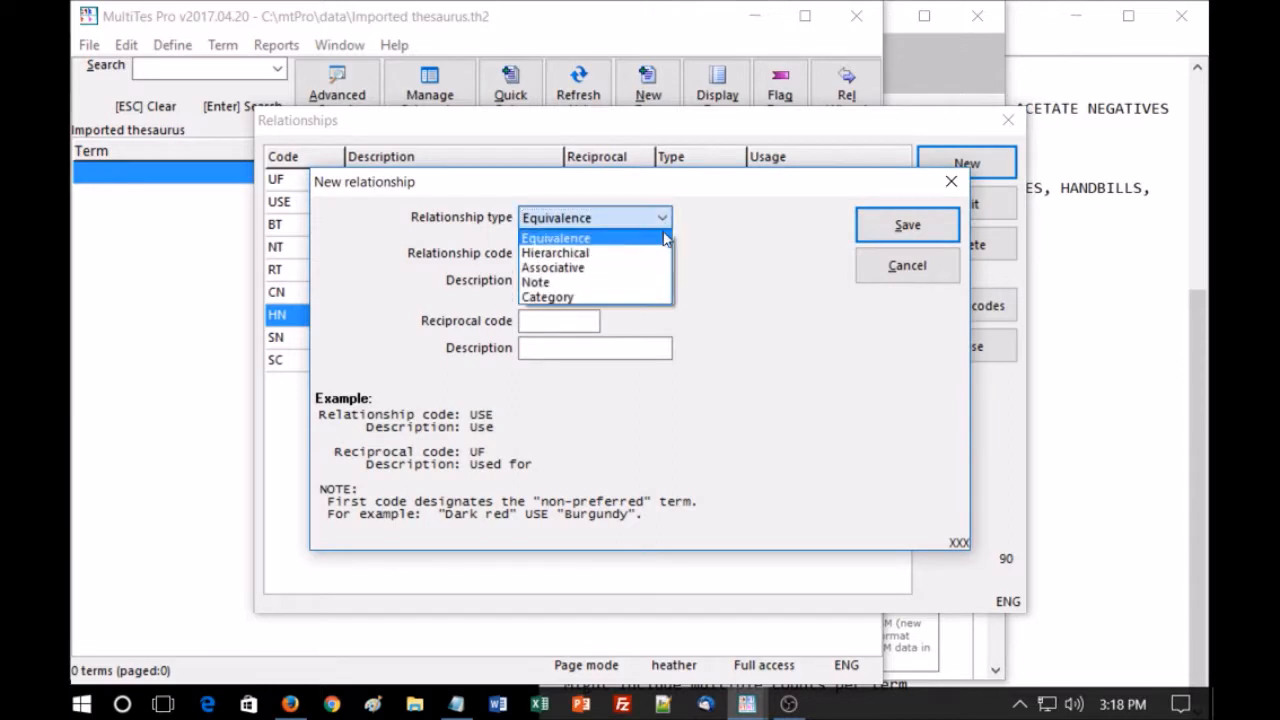
{"action": "left_click", "coordinate": [631, 282]}
{"action": "left_click", "coordinate": [586, 251]}
{"action": "type", "text": "FUN"}
{"action": "key", "text": "Tab"}
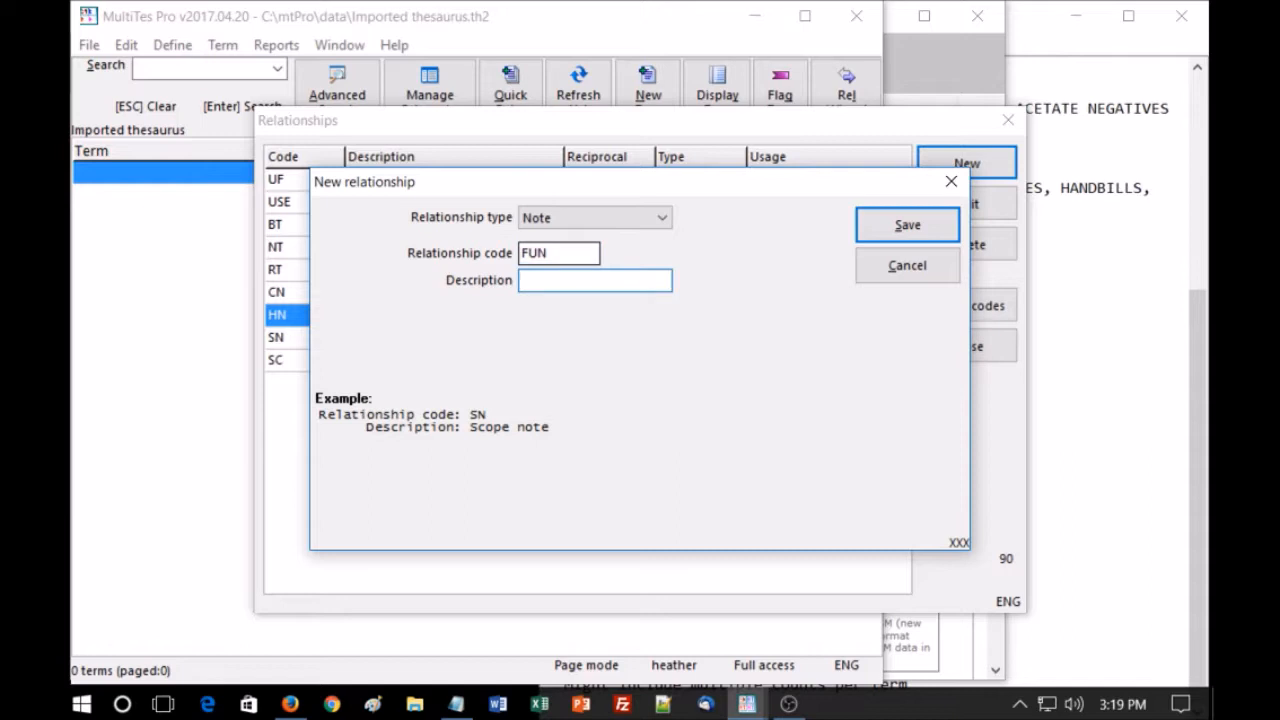
{"action": "type", "text": "Former usage note"}
{"action": "key", "text": "Return"}
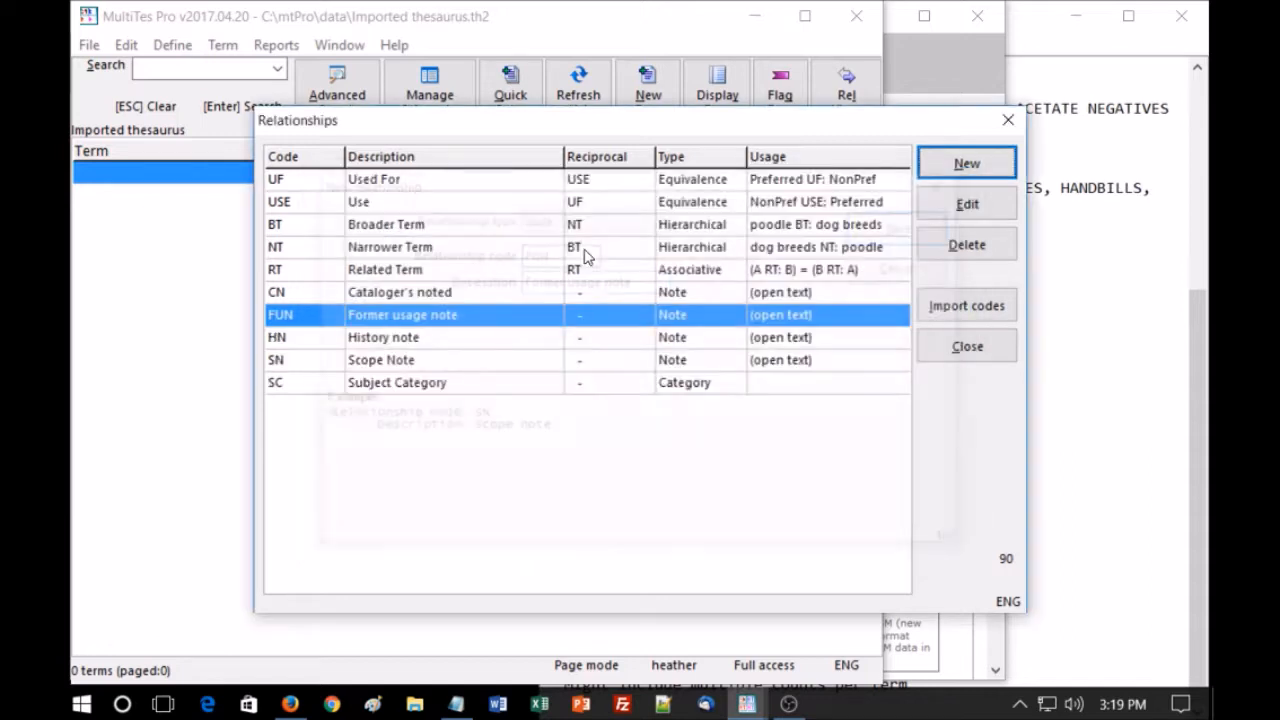
- Add a new relationship of type Note with code Facet and description "Facet note", and close the relationship definitions
{"action": "key", "text": "Return"}
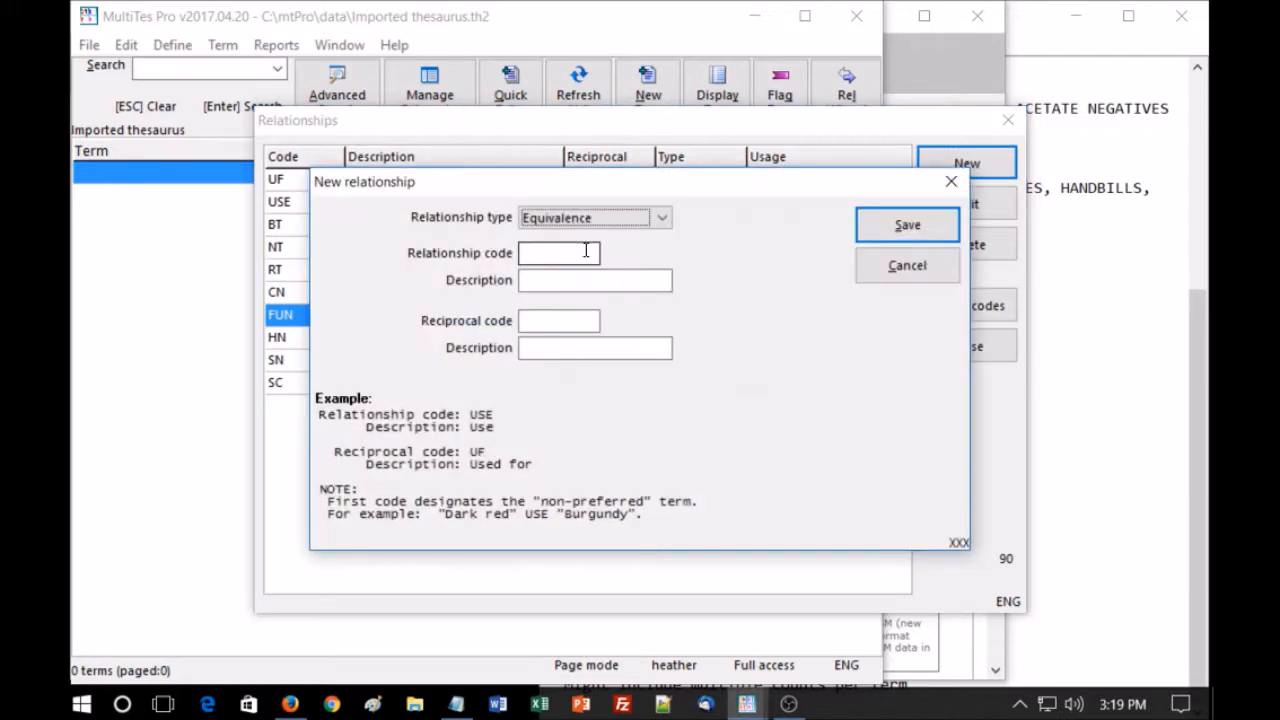
{"action": "left_click", "coordinate": [661, 217]}
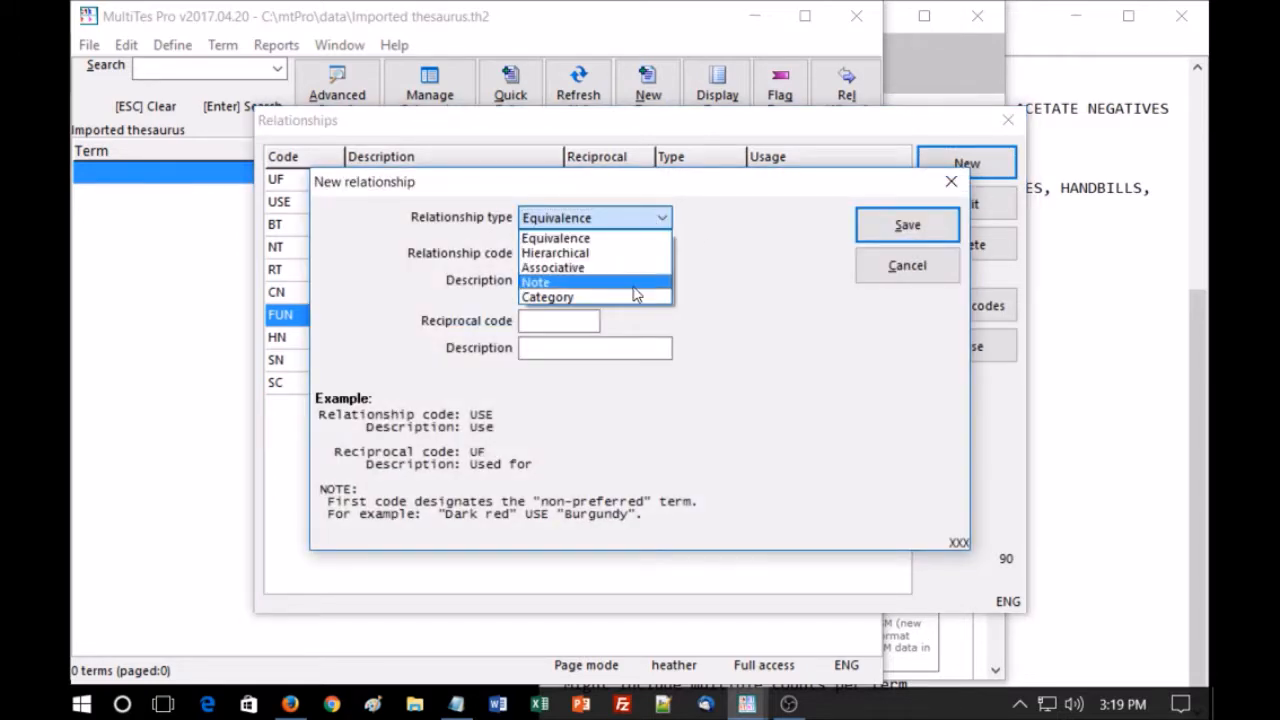
{"action": "left_click", "coordinate": [634, 284]}
{"action": "left_click", "coordinate": [567, 254]}
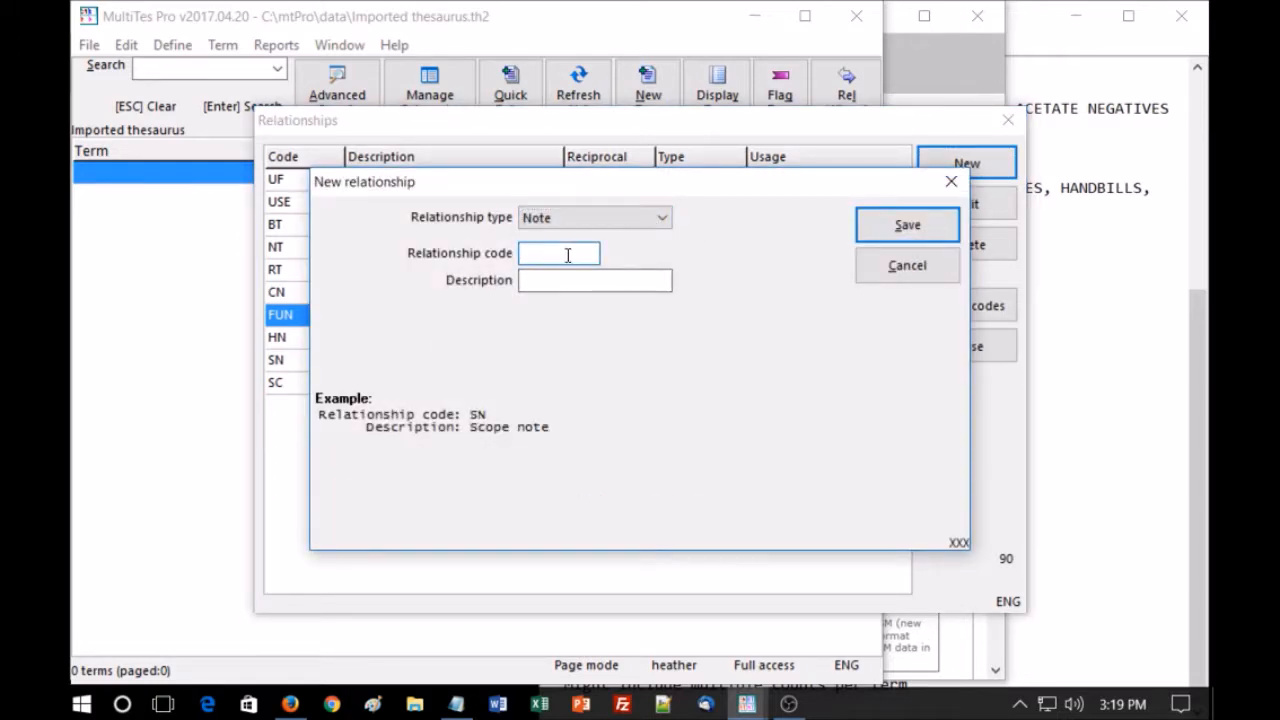
{"action": "type", "text": "Facet"}
{"action": "key", "text": "Tab"}
{"action": "type", "text": "Facet note"}
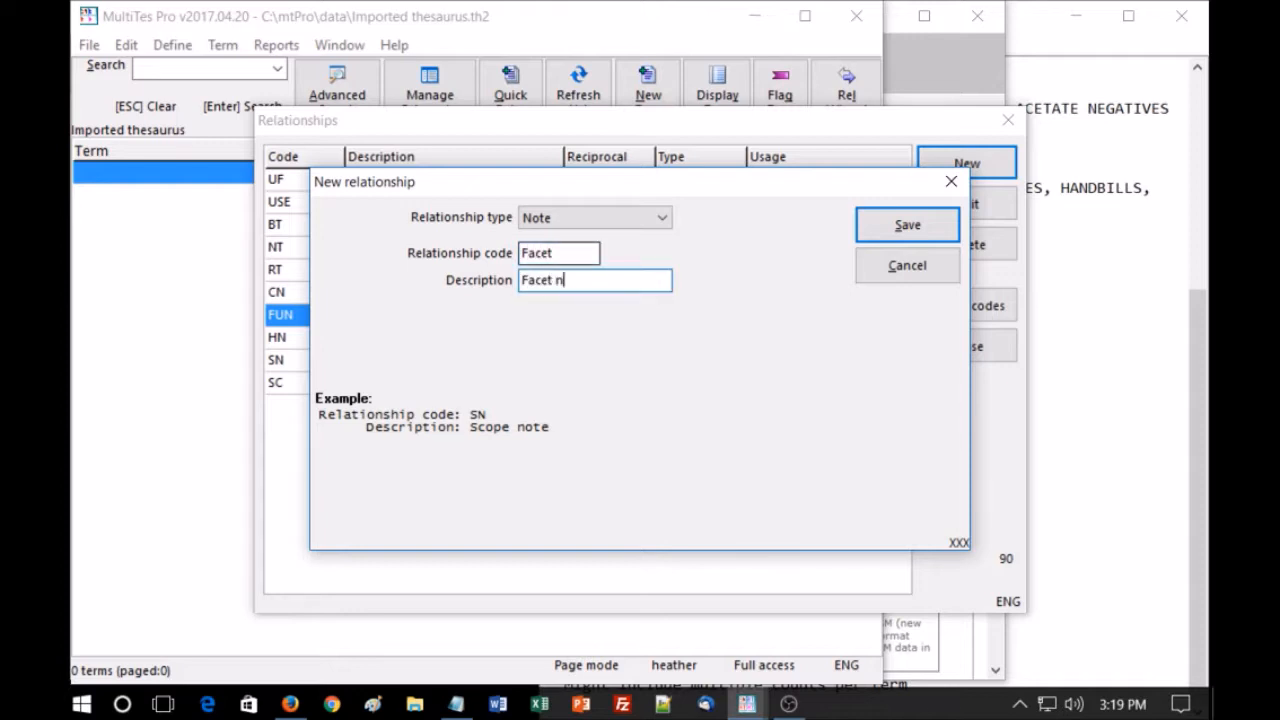
{"action": "key", "text": "Return"}
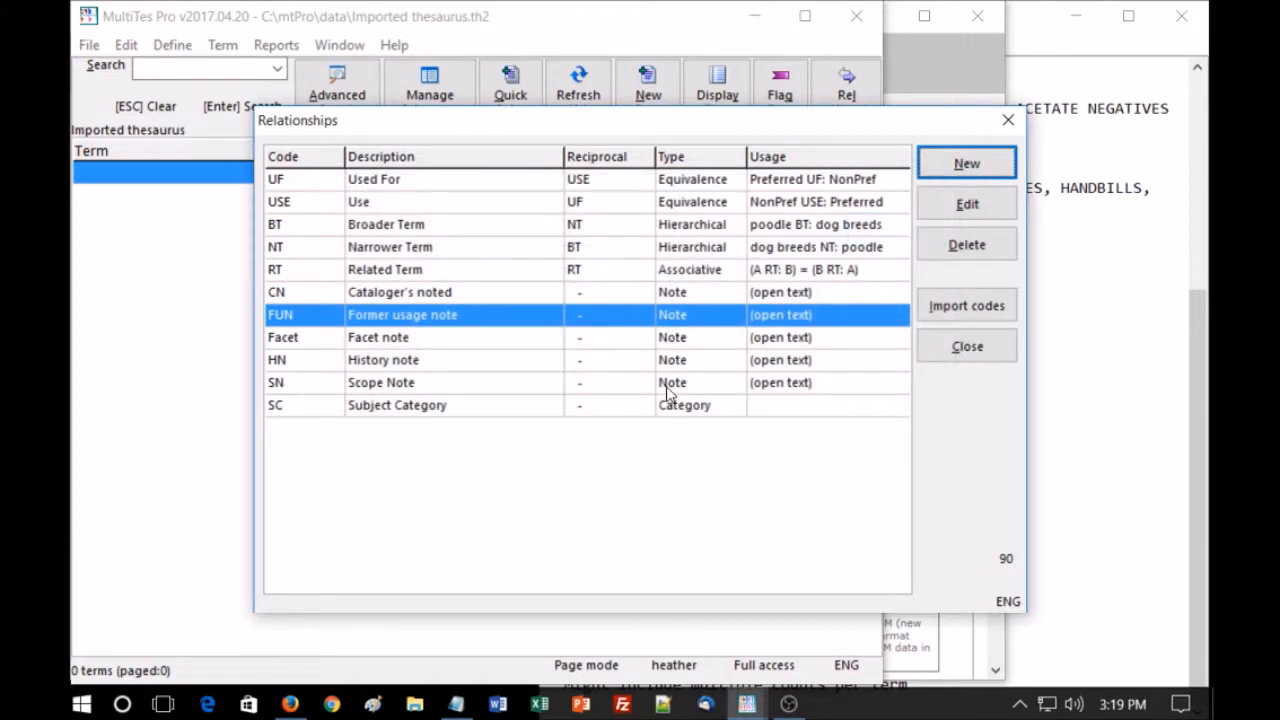
{"action": "left_click", "coordinate": [1006, 121]}
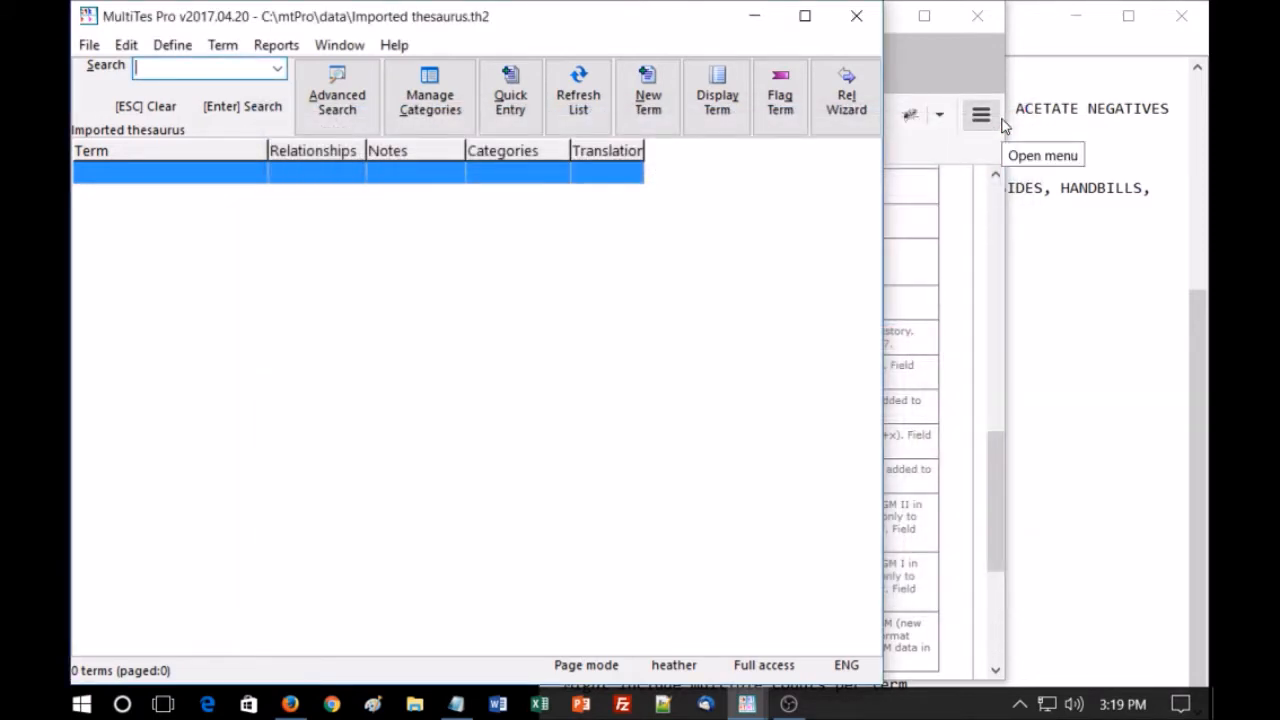
- Import TGM-import.txt from the data folder into the Imported thesaurus and dismiss the completion message
{"action": "left_click", "coordinate": [89, 45]}
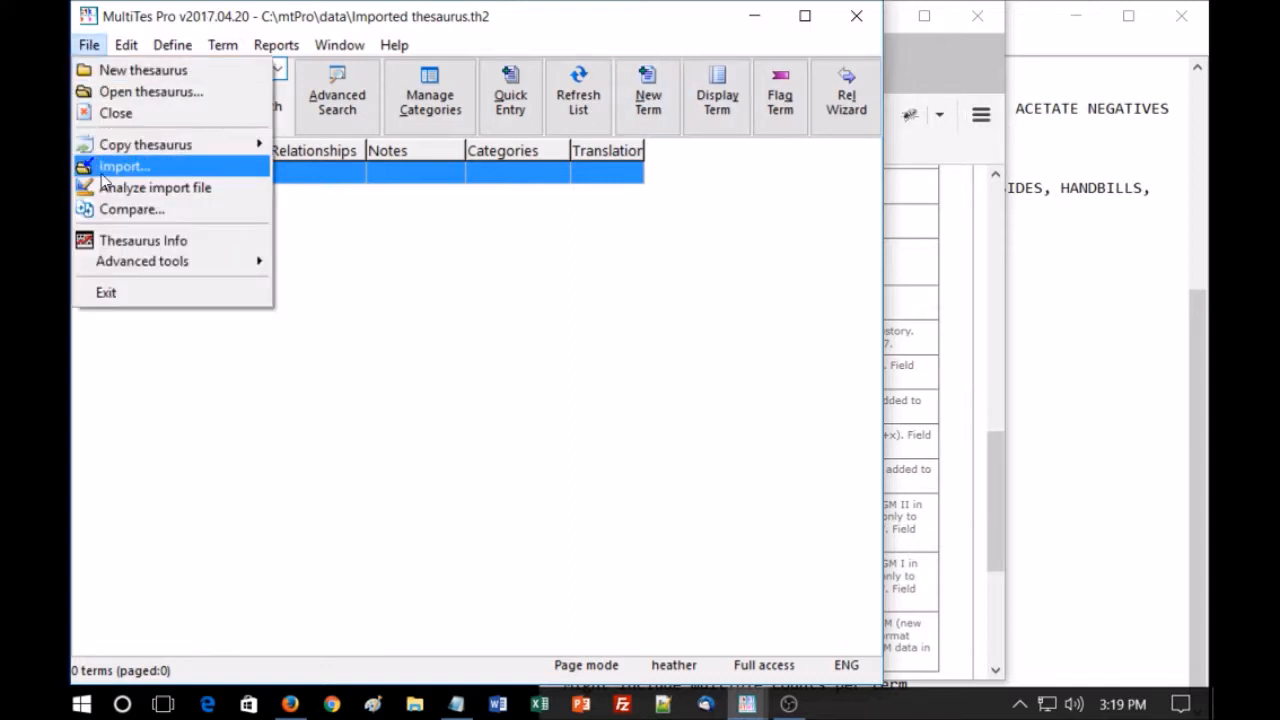
{"action": "left_click", "coordinate": [105, 168]}
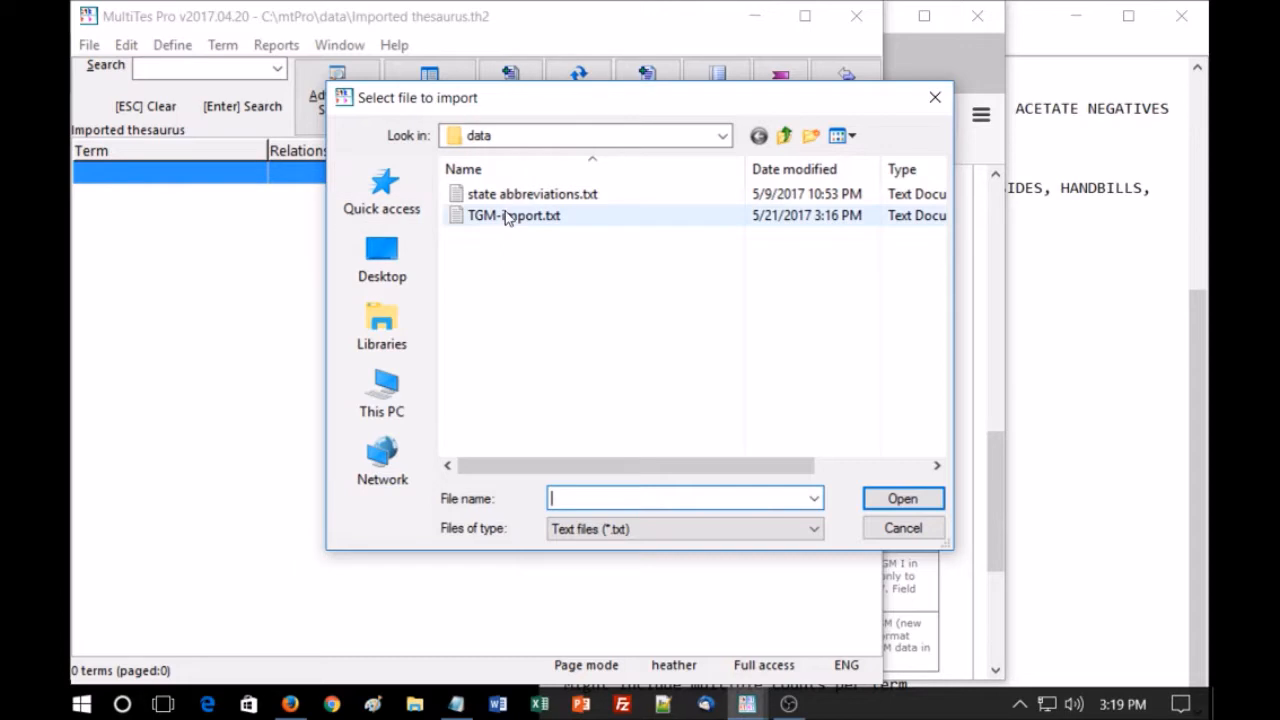
{"action": "left_click", "coordinate": [505, 215]}
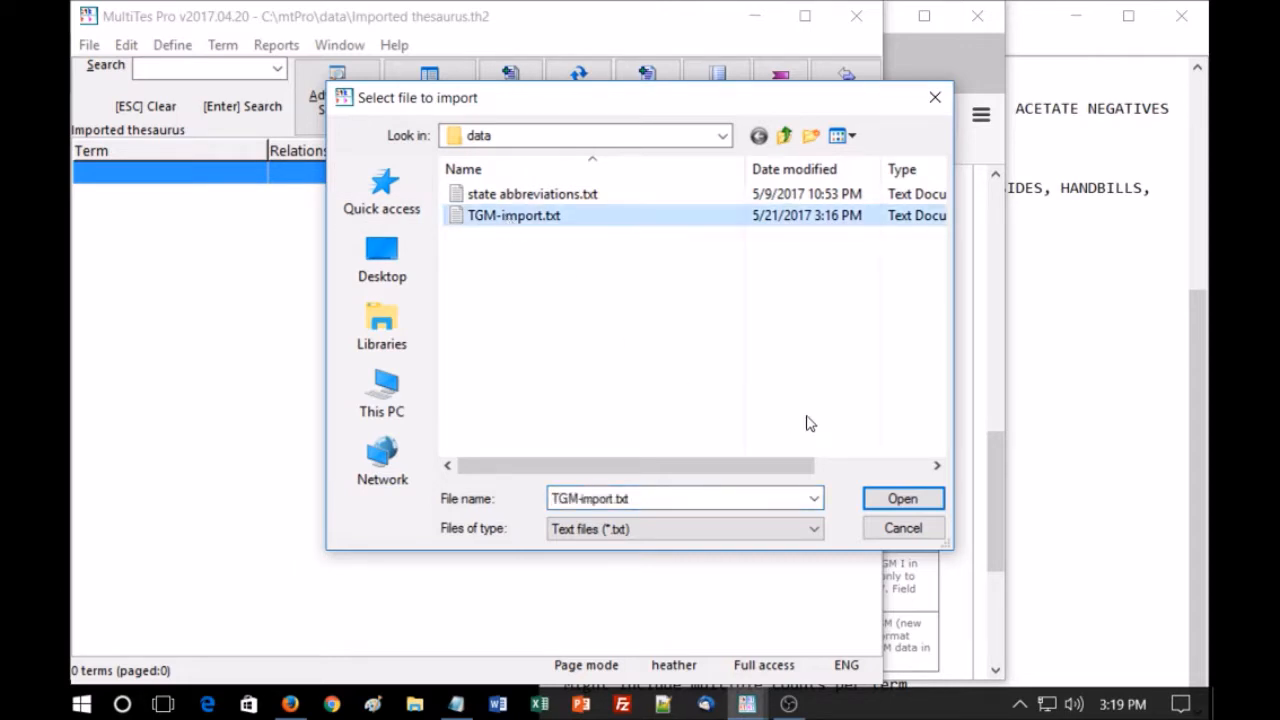
{"action": "left_click", "coordinate": [893, 503]}
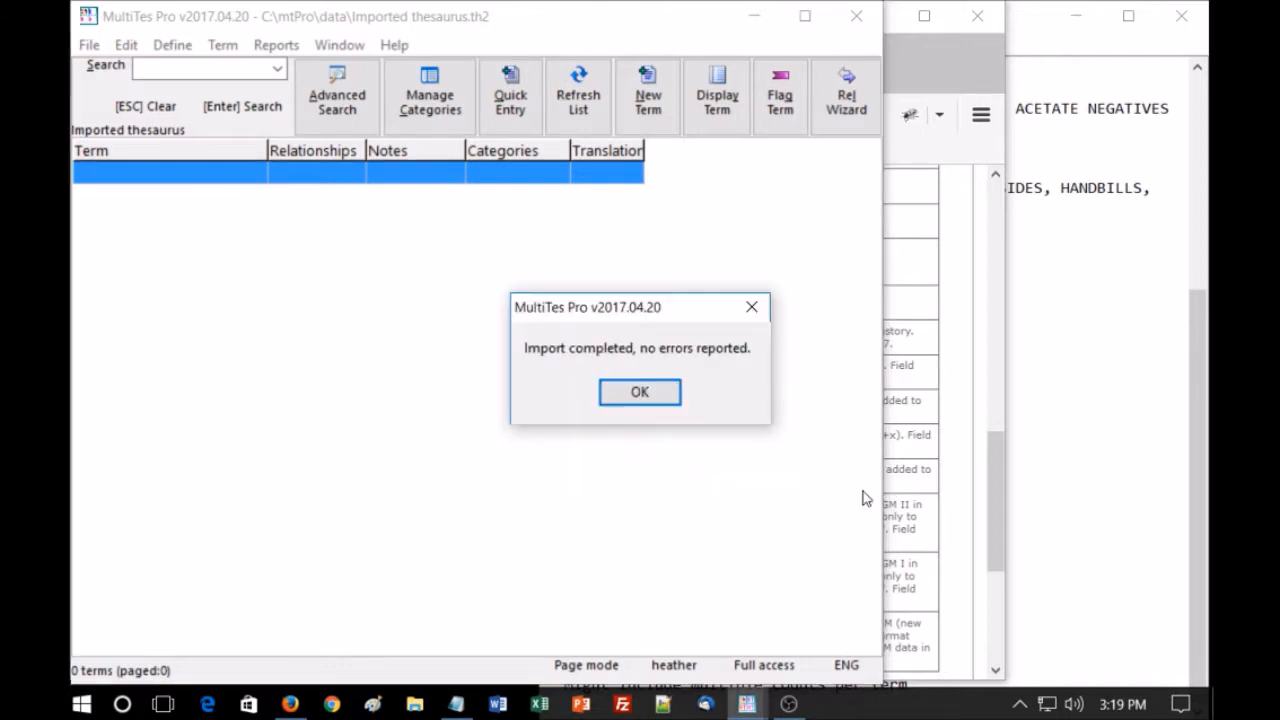
{"action": "left_click", "coordinate": [640, 393]}
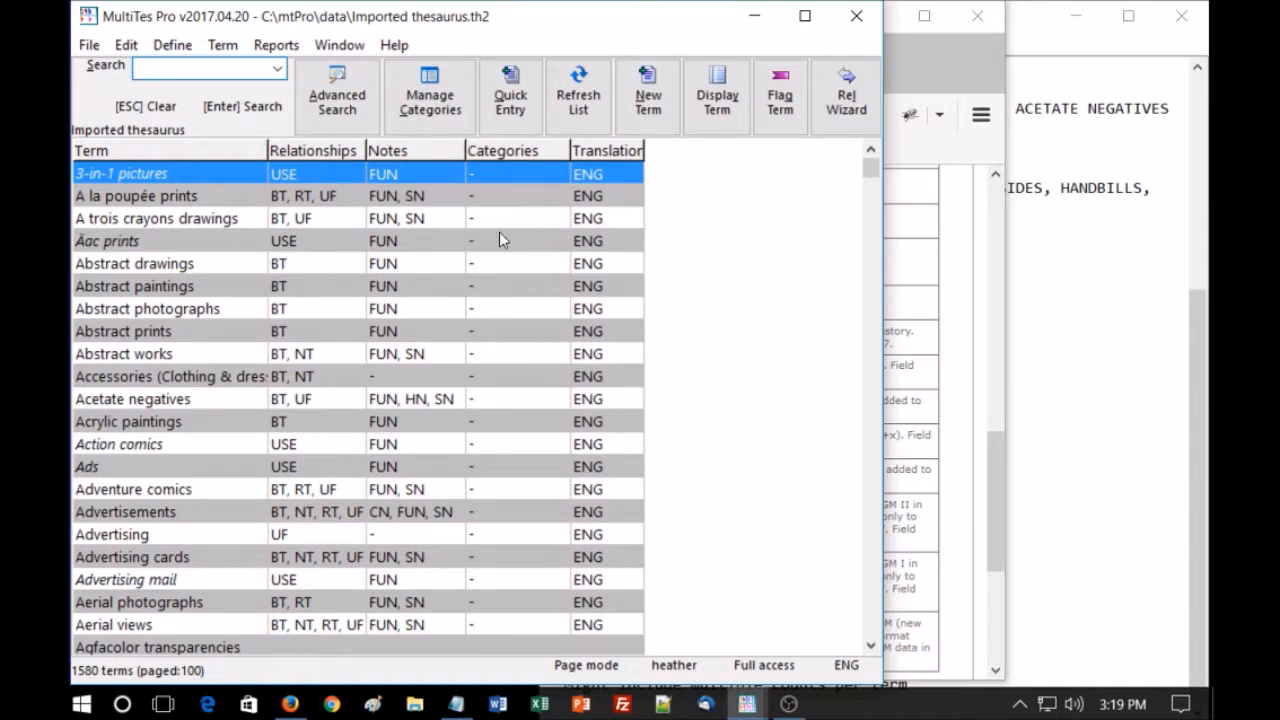
- Look through the imported term list, display the record of Acrylic paintings, and follow its broader term Polymer paintings
{"action": "left_click_drag", "start_coordinate": [869, 168], "coordinate": [864, 208]}
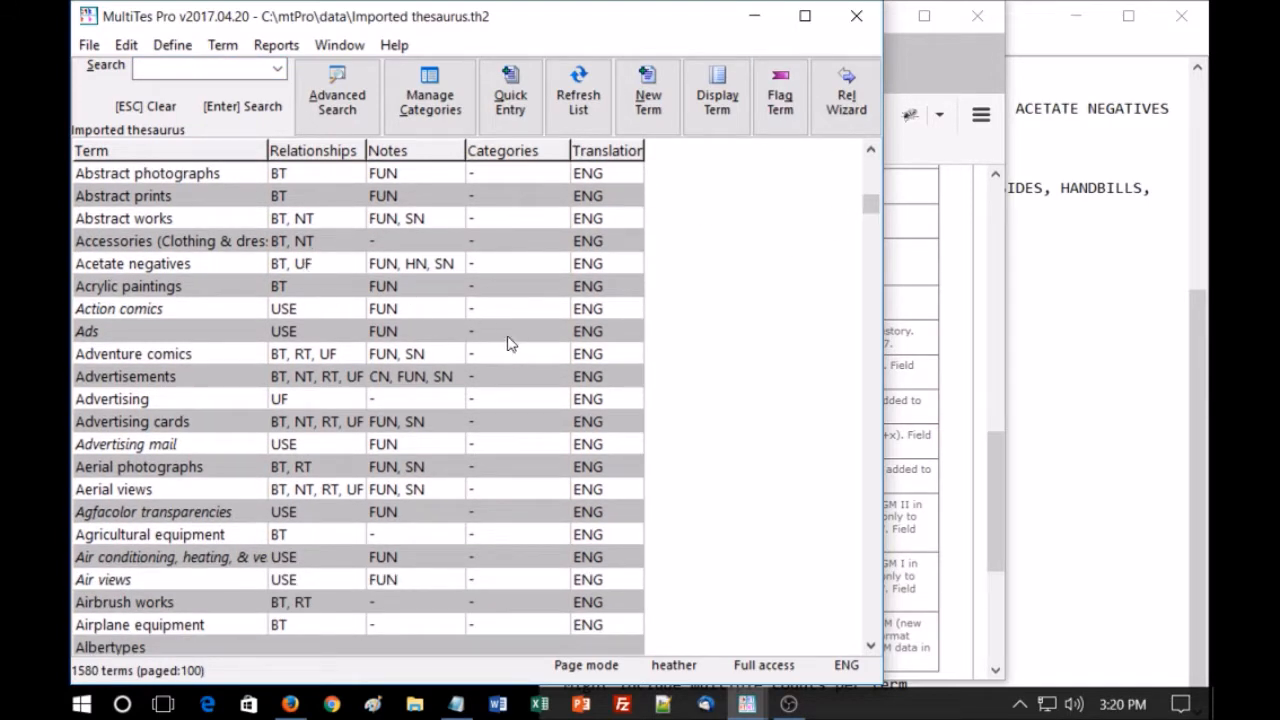
{"action": "double_click", "coordinate": [117, 289]}
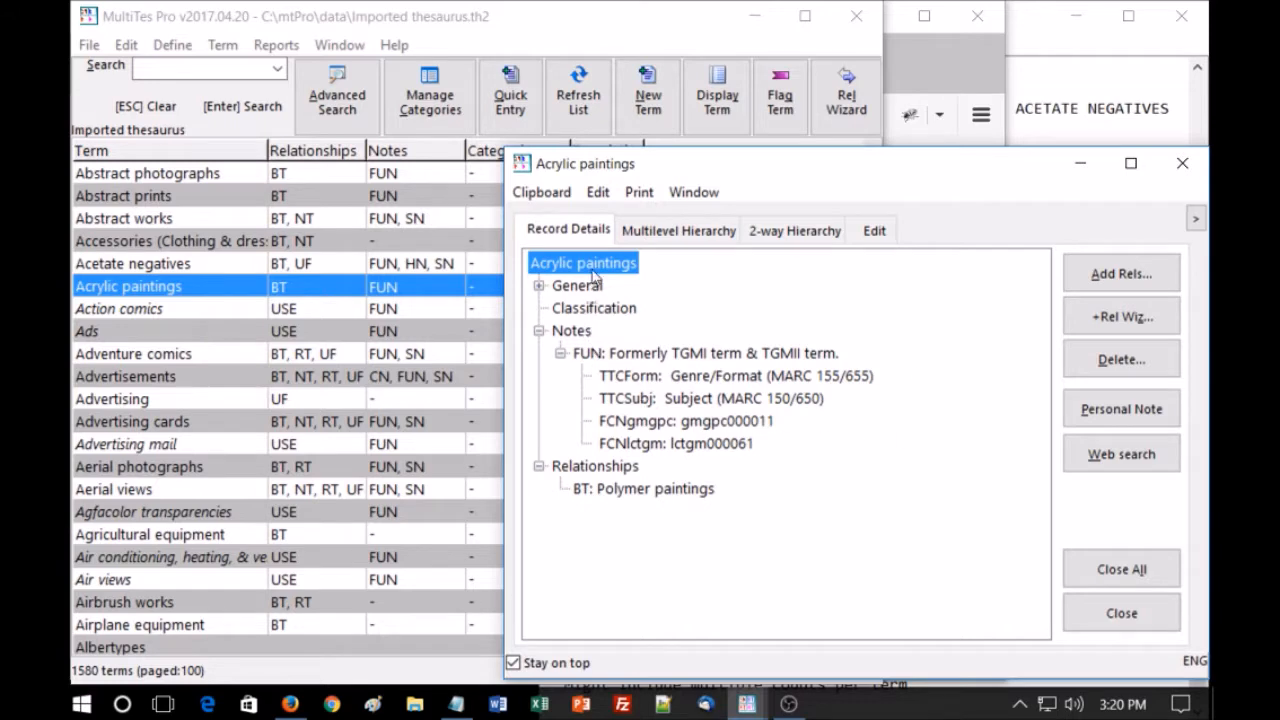
{"action": "left_click", "coordinate": [649, 494]}
{"action": "double_click", "coordinate": [647, 496]}
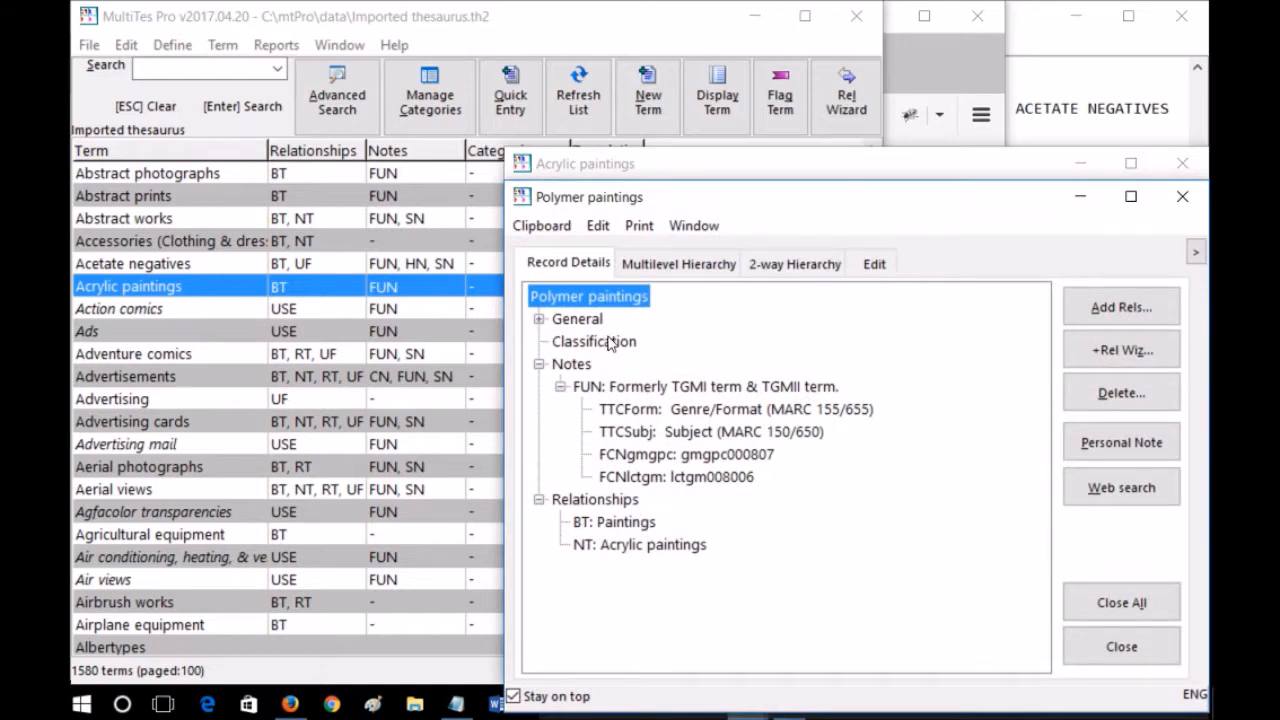
- Close the Polymer paintings and Acrylic paintings records and look through the imported term list as far as the terms beginning with C
{"action": "left_click", "coordinate": [1182, 196]}
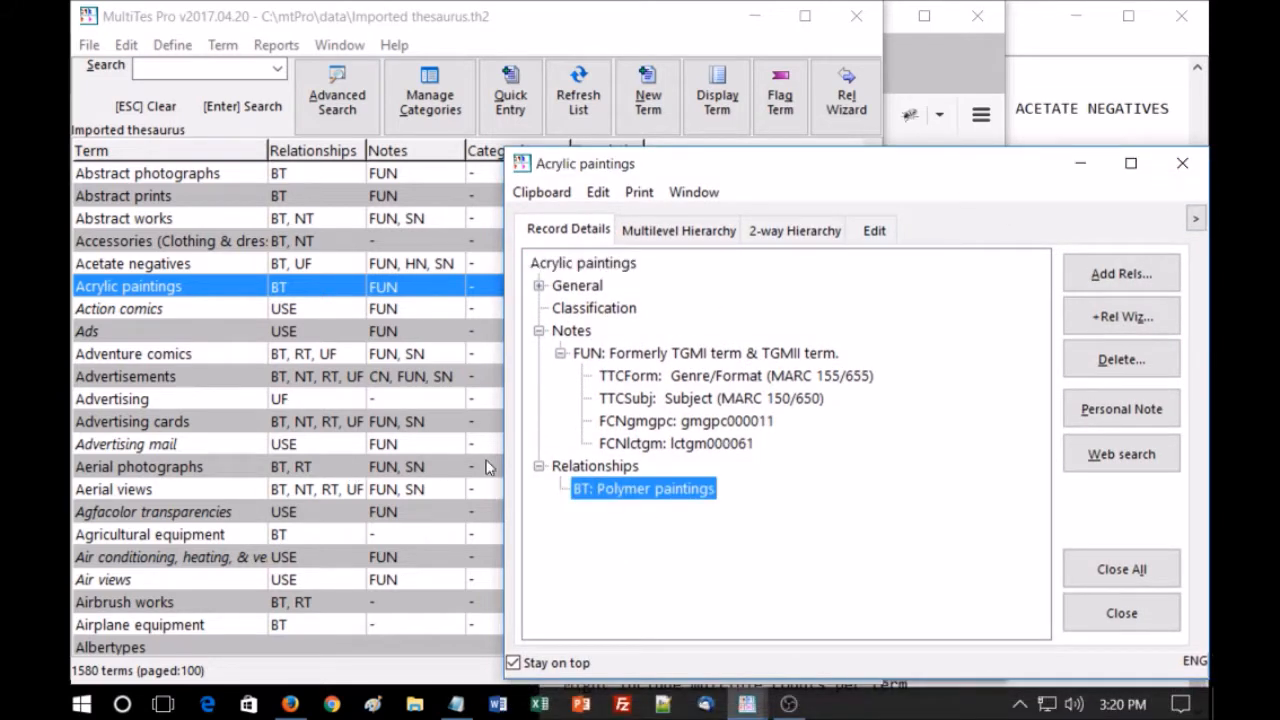
{"action": "left_click", "coordinate": [1182, 163]}
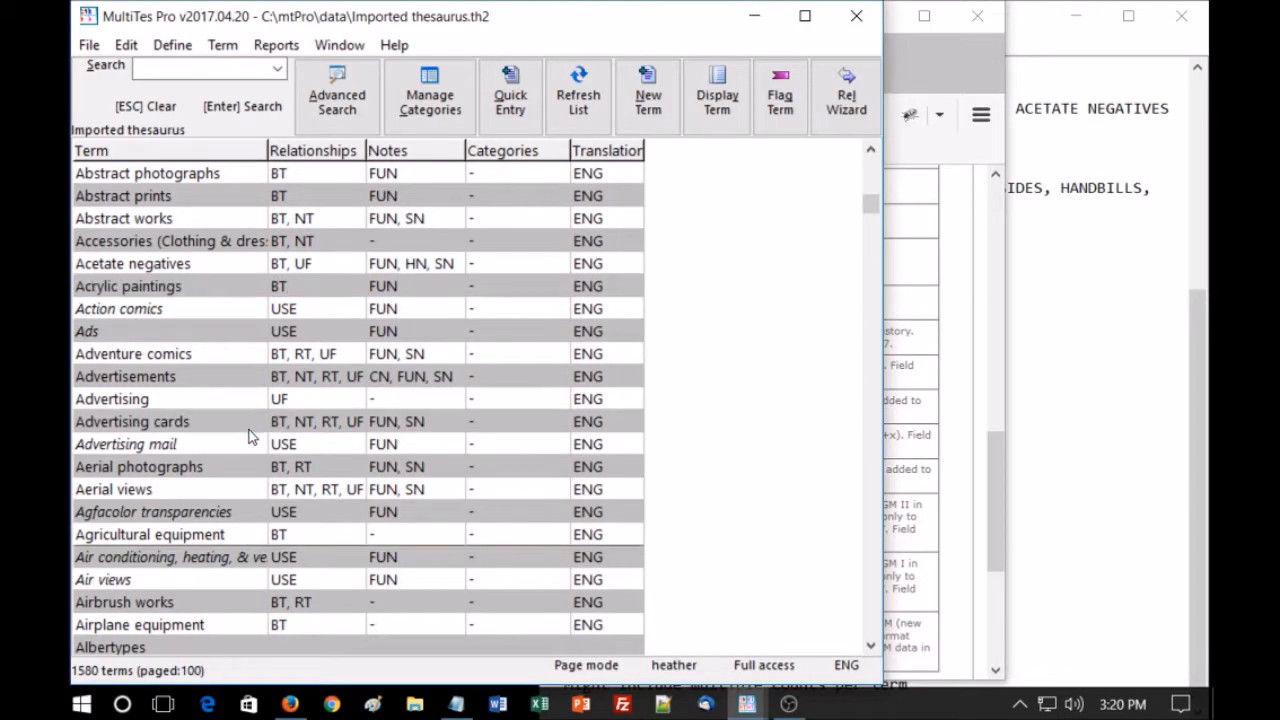
{"action": "key", "text": "Page_Down"}
{"action": "key", "text": "Page_Down"}
{"action": "key", "text": "Page_Down"}
{"action": "key", "text": "Page_Down"}
{"action": "key", "text": "Page_Down"}
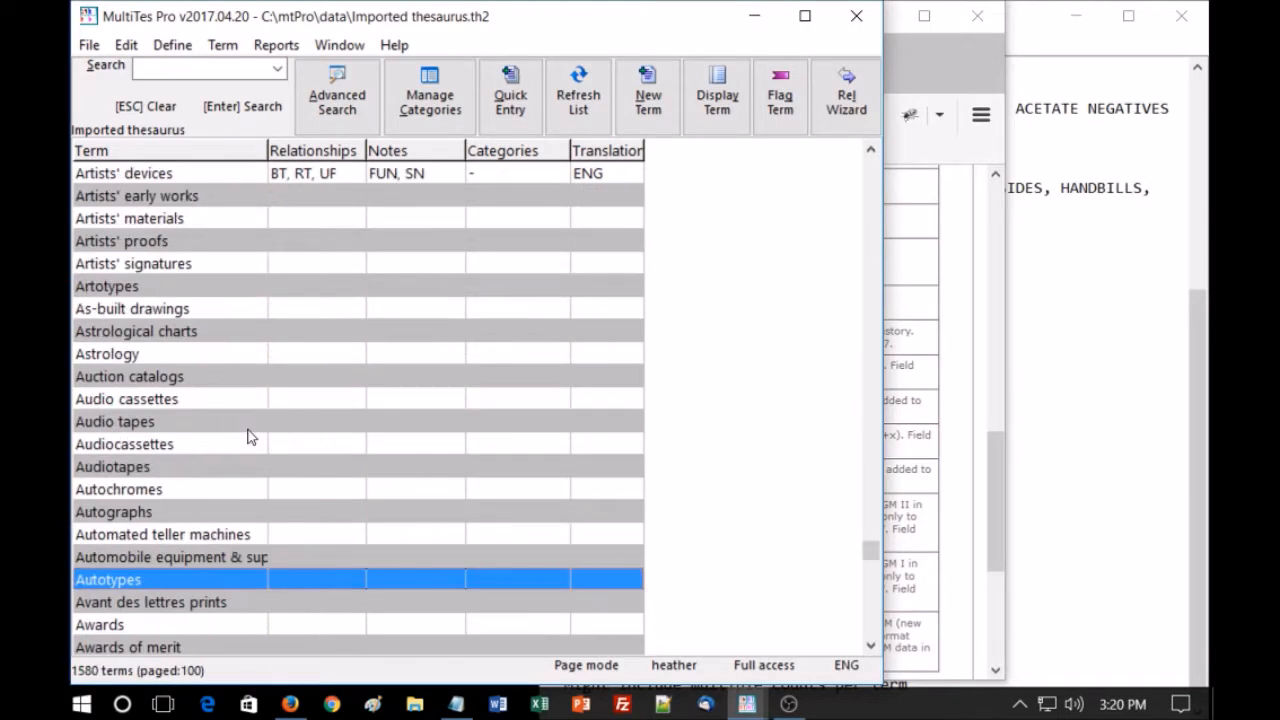
{"action": "key", "text": "Page_Down"}
{"action": "key", "text": "Page_Down"}
{"action": "key", "text": "Page_Down"}
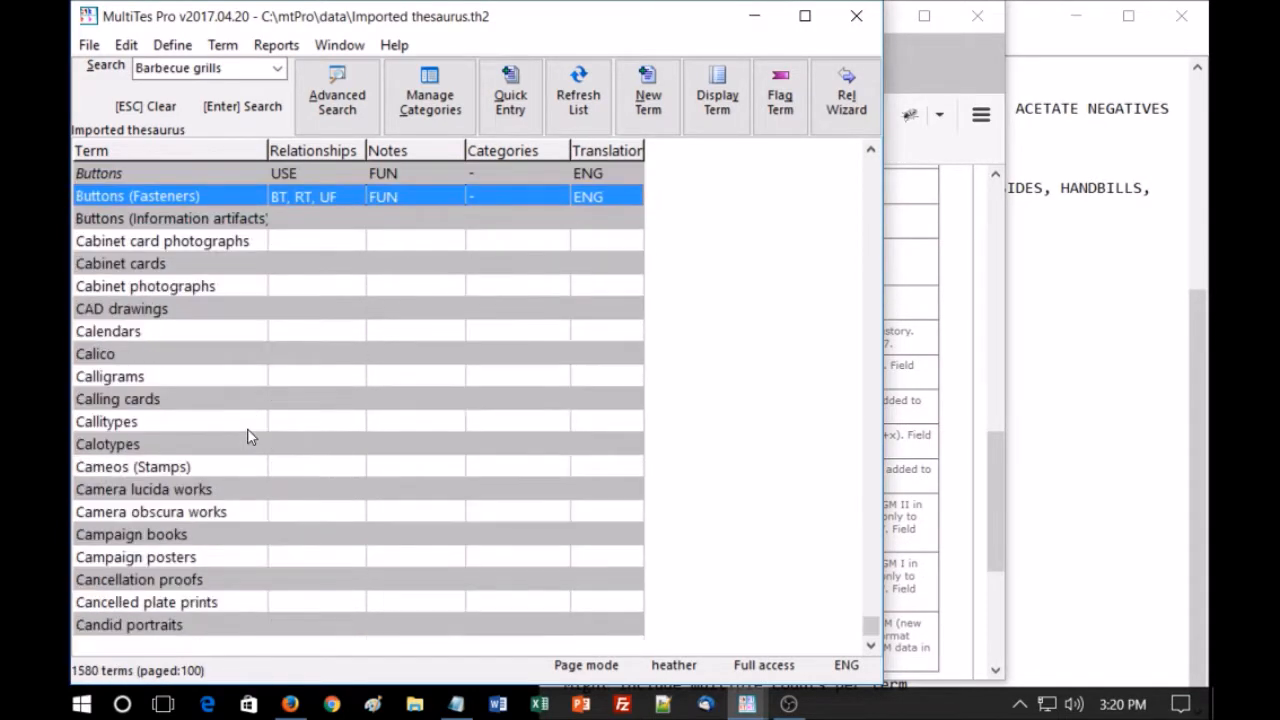
- Generate a Top term report to the screen for the full range from 3-in-1 pictures to Zoopraxiscopes
{"action": "left_click", "coordinate": [276, 45]}
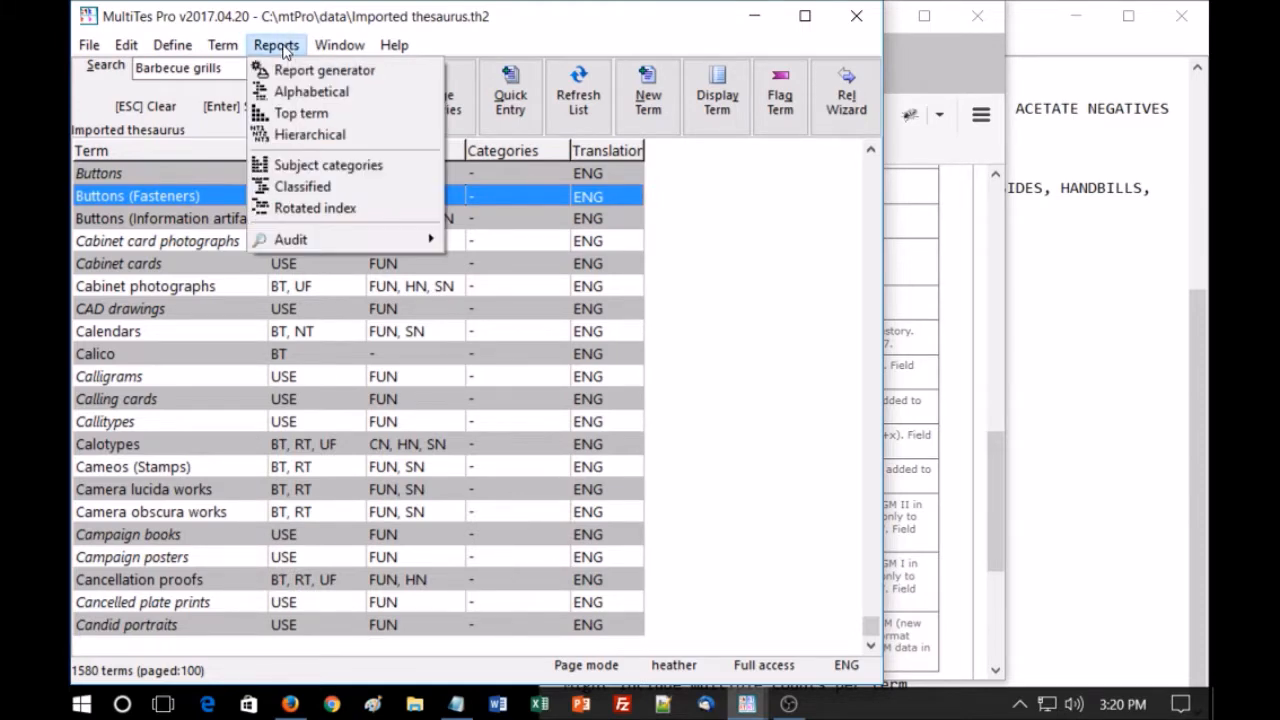
{"action": "left_click", "coordinate": [302, 113]}
{"action": "left_click", "coordinate": [908, 205]}
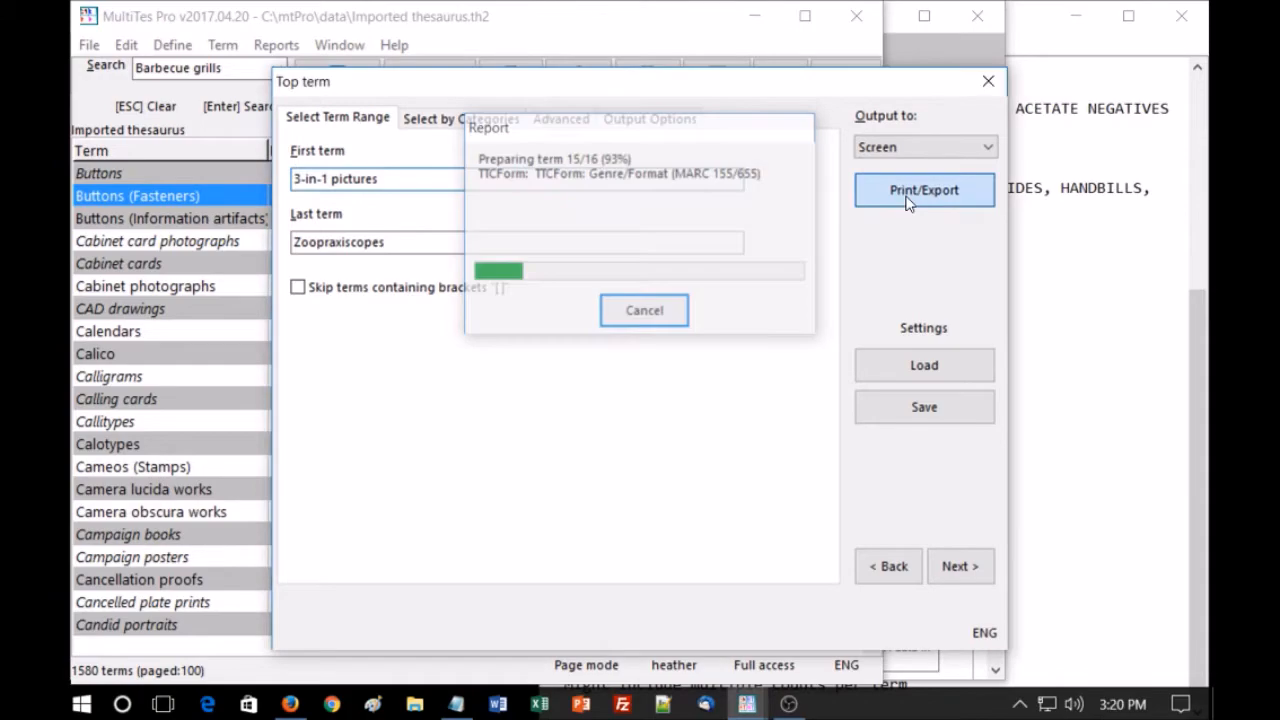
- Examine the term hierarchy in the Top term report through to its end, and close the report and its settings
{"action": "scroll", "coordinate": [949, 341], "scroll_direction": "down", "scroll_amount": 4}
{"action": "scroll", "coordinate": [949, 341], "scroll_direction": "down", "scroll_amount": 20}
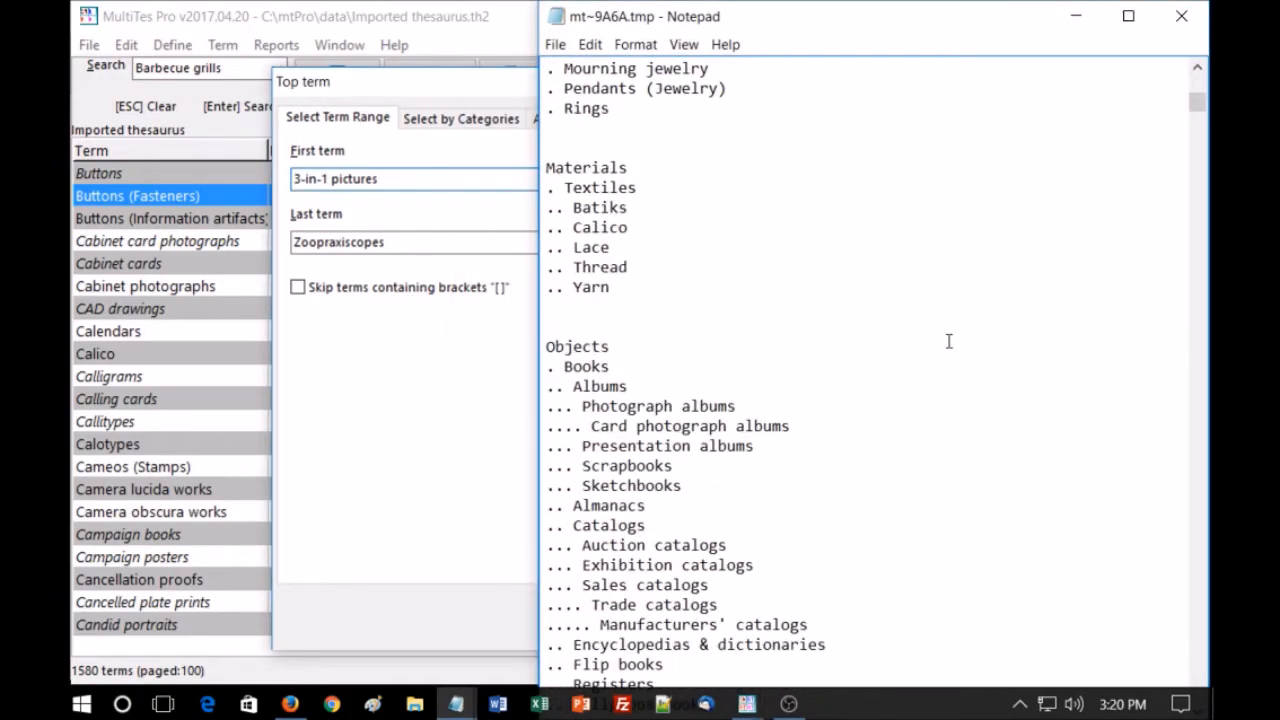
{"action": "scroll", "coordinate": [949, 341], "scroll_direction": "down", "scroll_amount": 20}
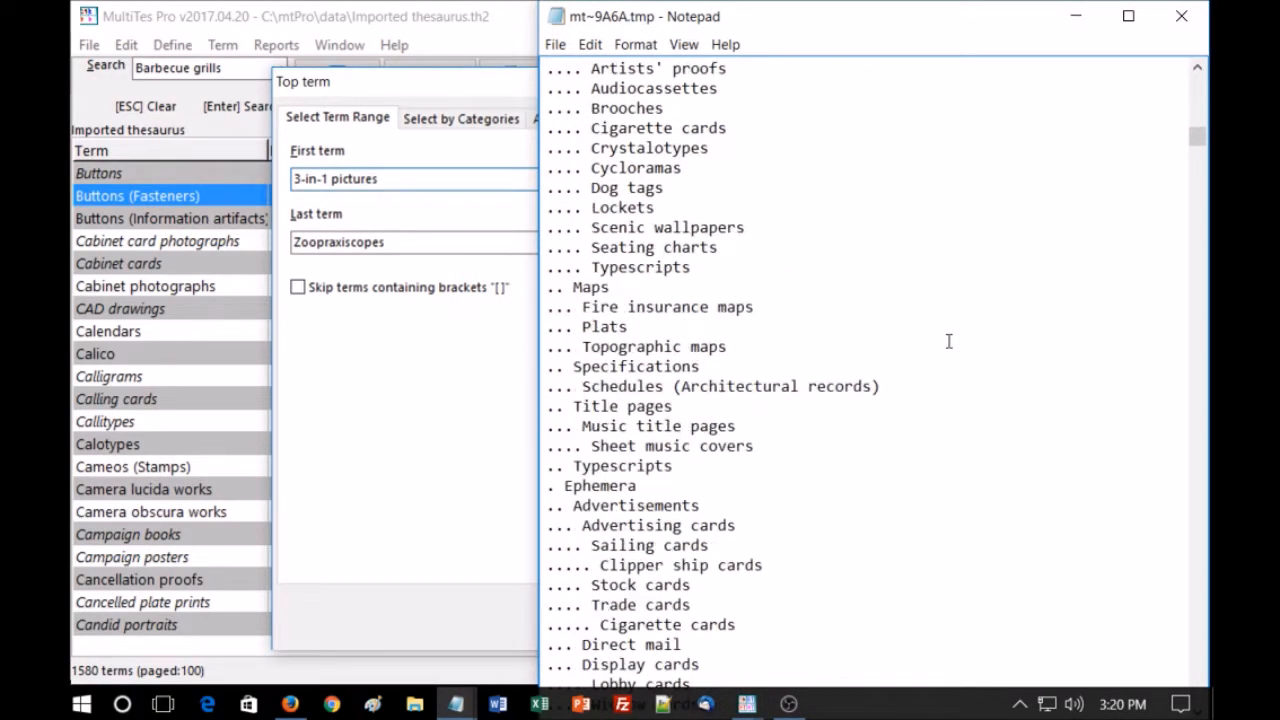
{"action": "scroll", "coordinate": [949, 341], "scroll_direction": "down", "scroll_amount": 20}
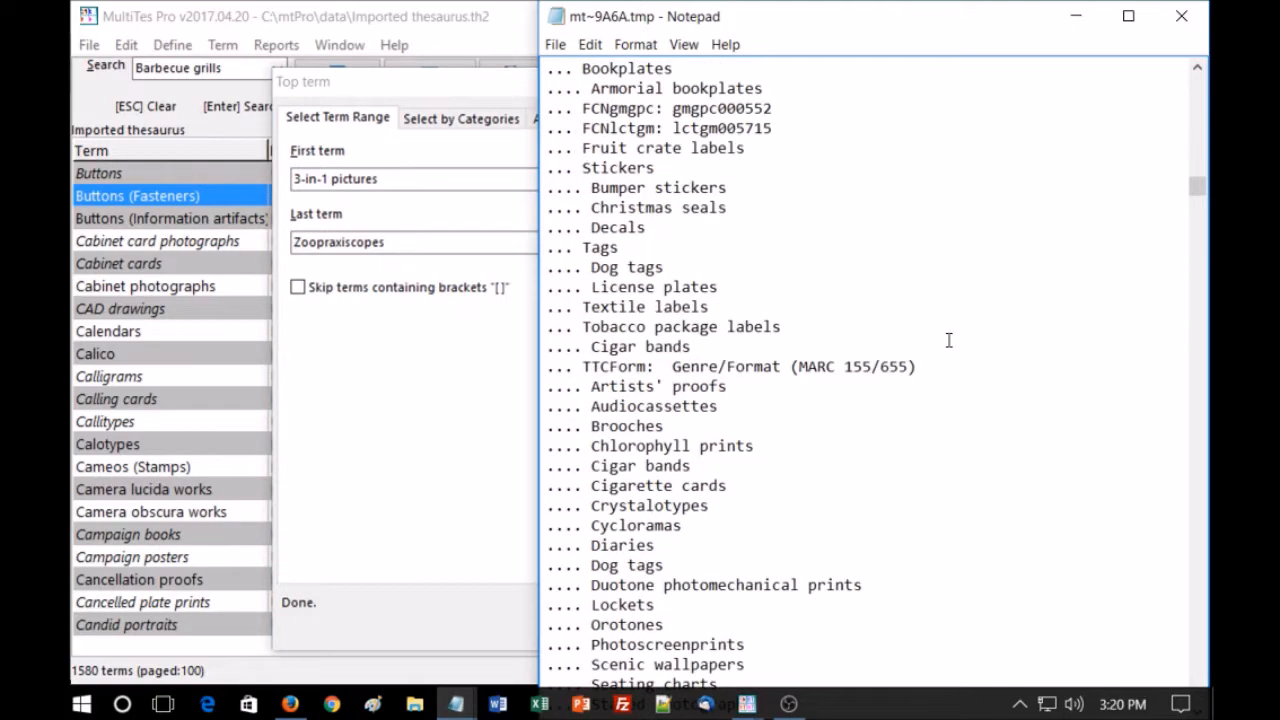
{"action": "left_click_drag", "start_coordinate": [1200, 222], "coordinate": [1197, 636]}
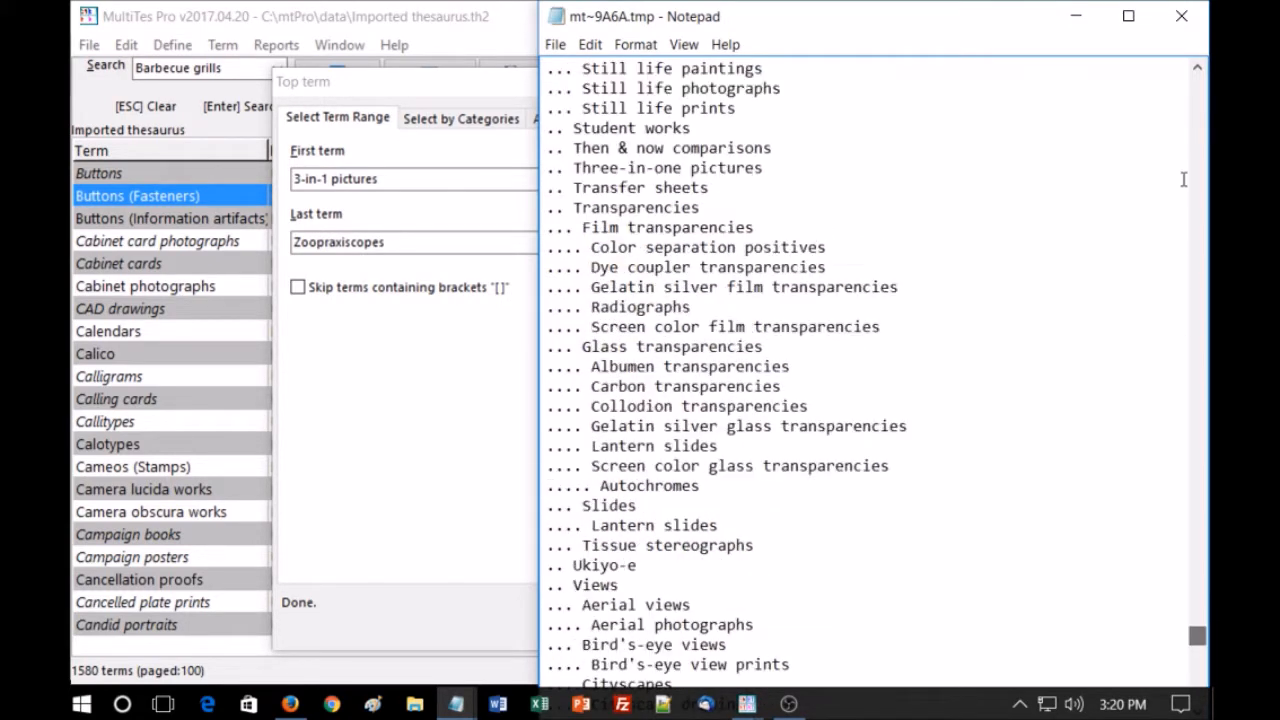
{"action": "left_click", "coordinate": [1187, 17]}
{"action": "left_click", "coordinate": [991, 82]}
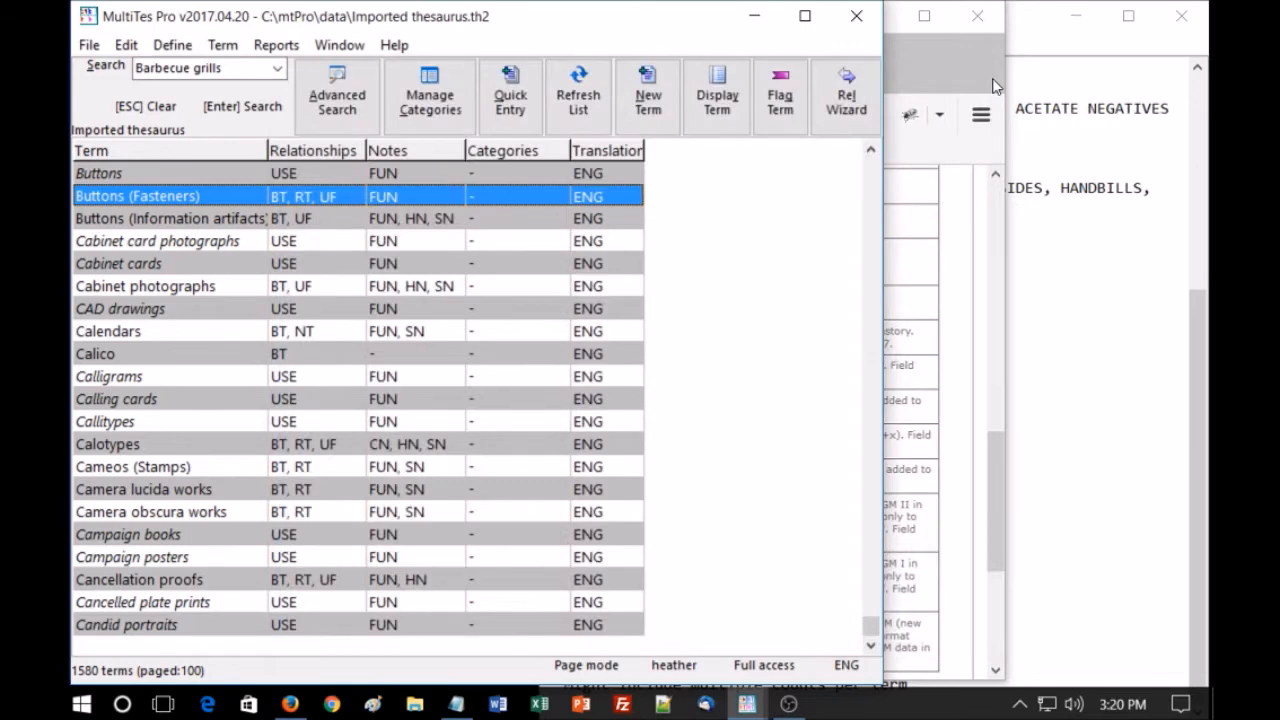